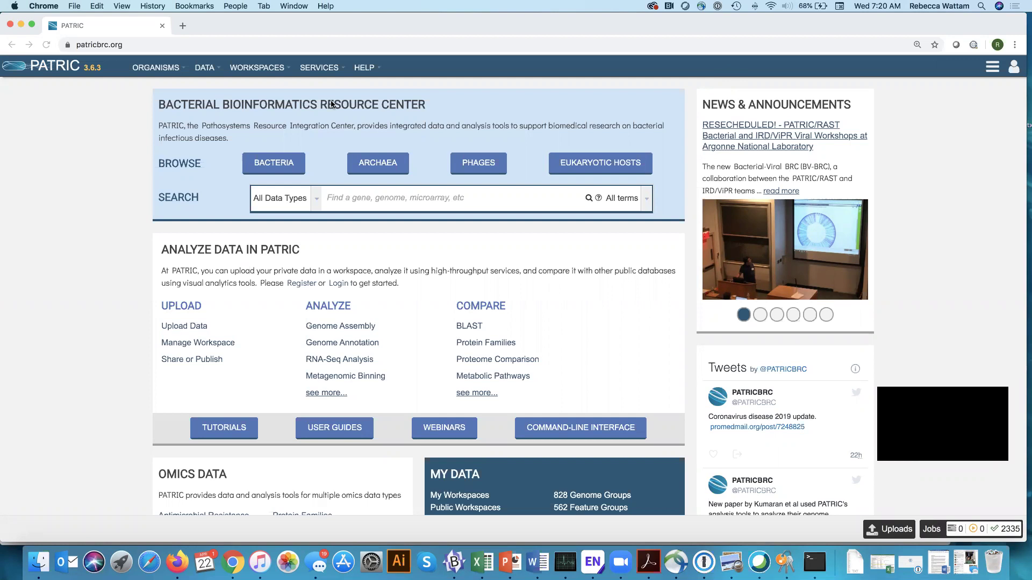
Step: Open the My Jobs list and filter it to show only Annotation jobs
click(288, 69)
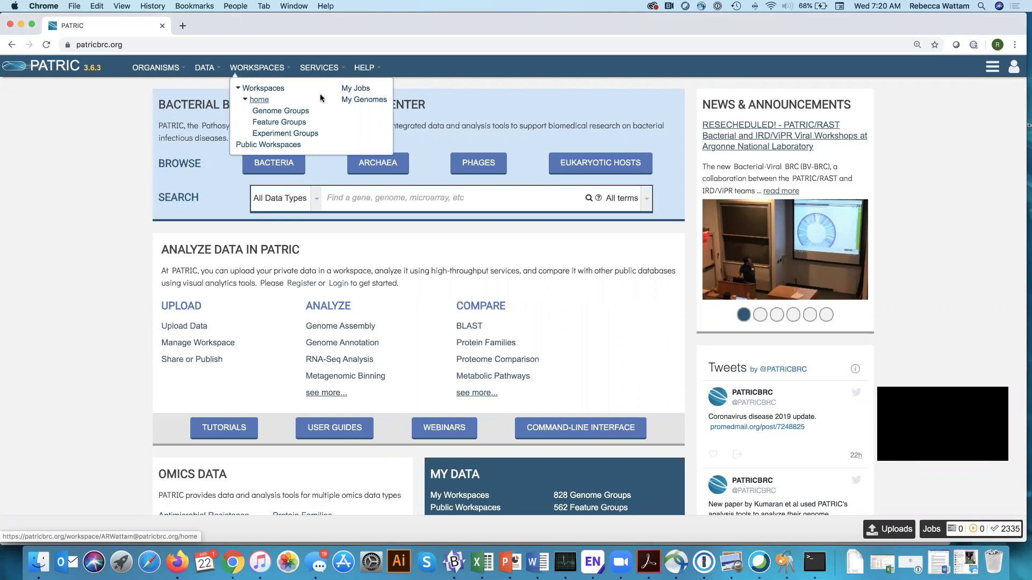
click(359, 90)
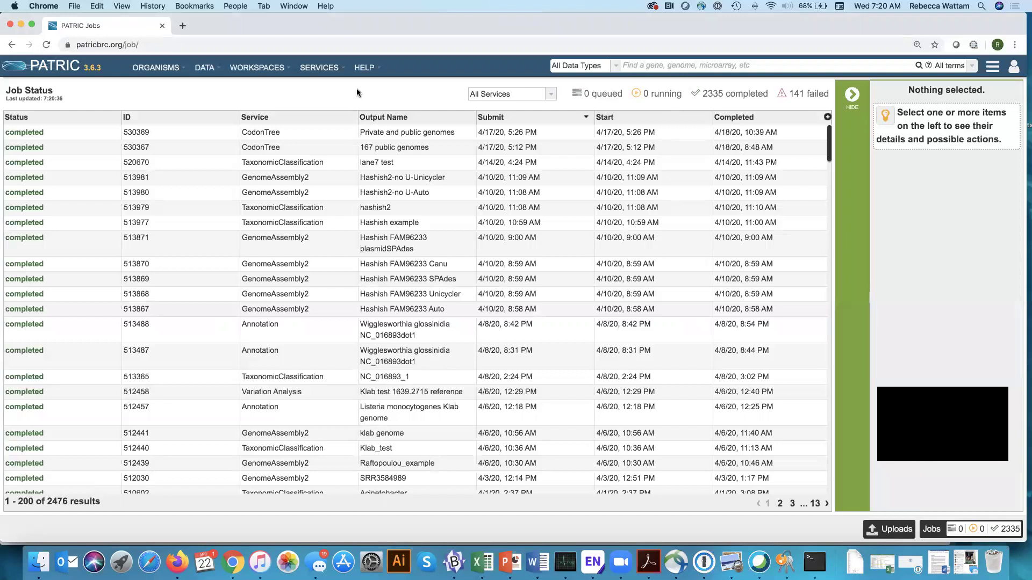
click(551, 96)
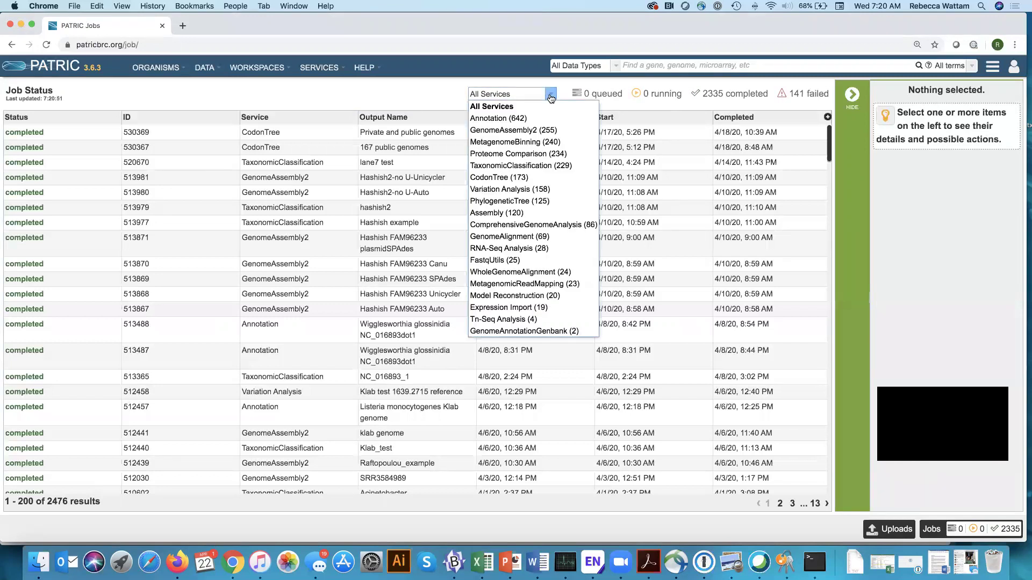
click(496, 120)
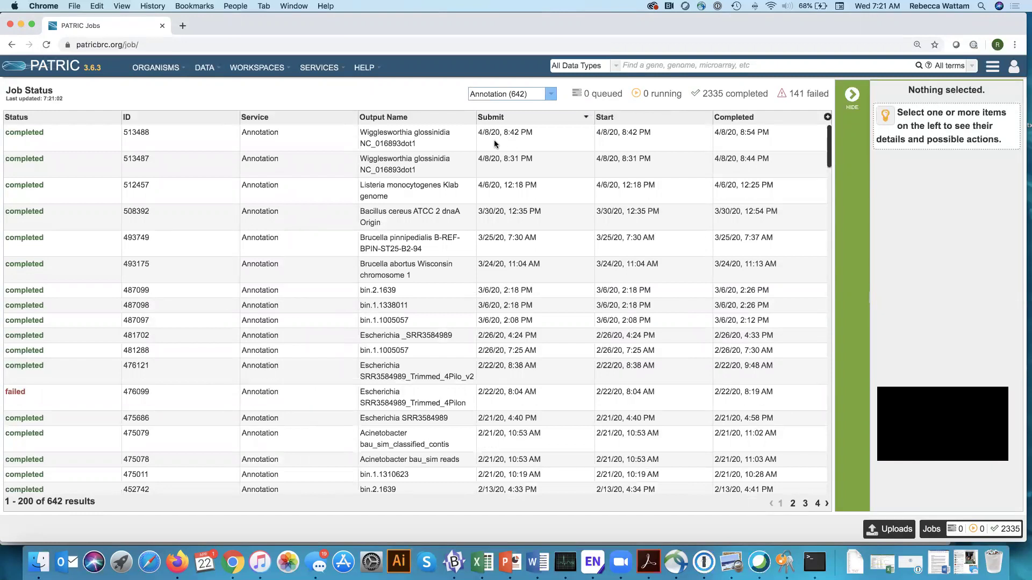
Step: Select the newest Wigglesworthia glossinidia NC_016893dot1 annotation job, review the details in its issue-report form, and close the form without submitting
click(495, 144)
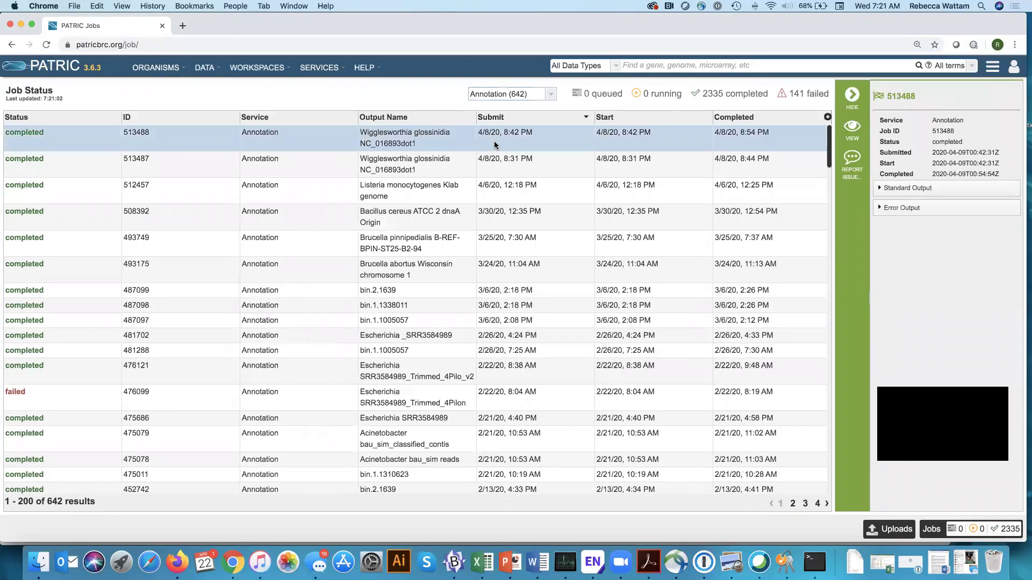
click(855, 171)
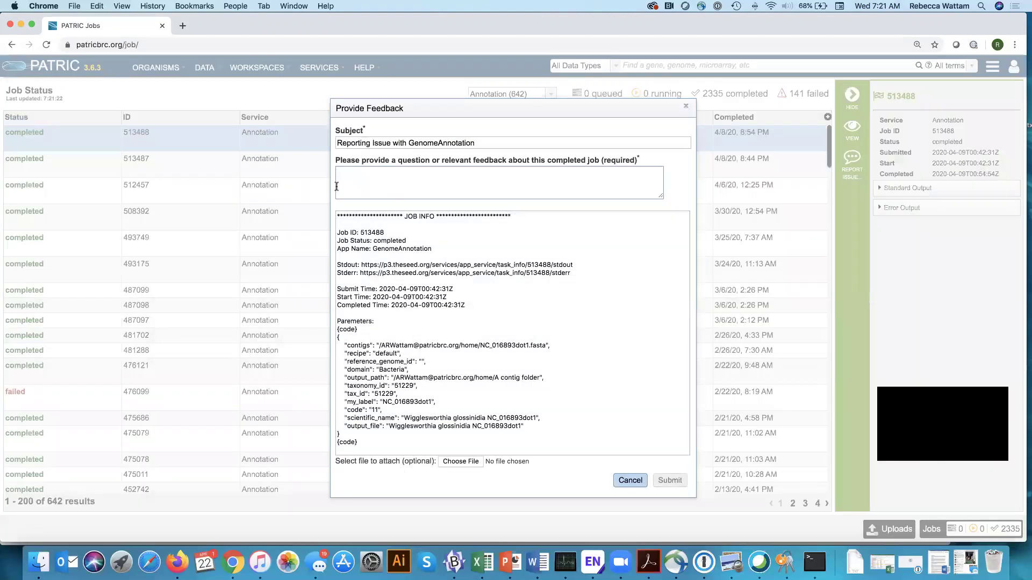
click(420, 196)
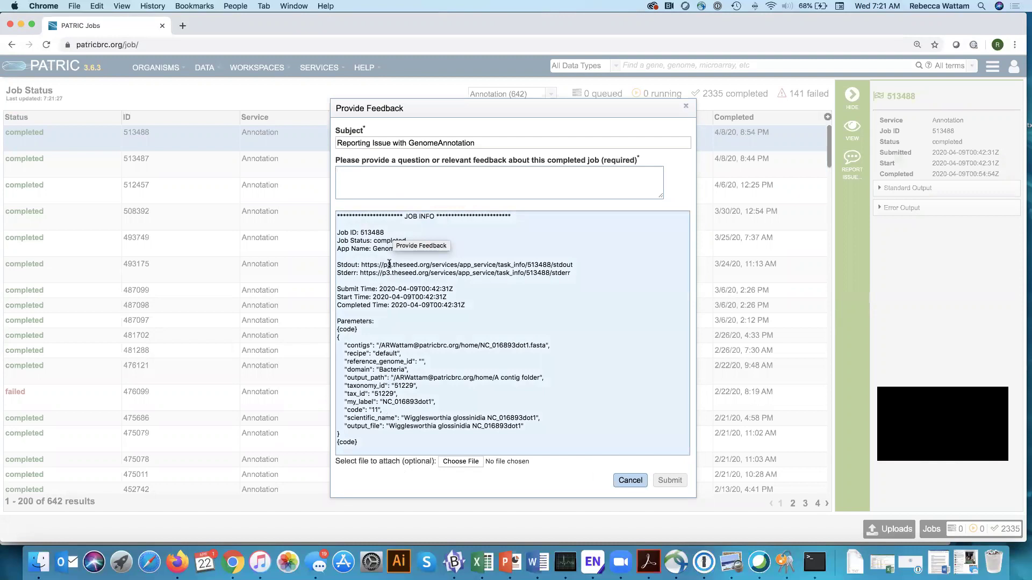
drag(387, 232, 333, 232)
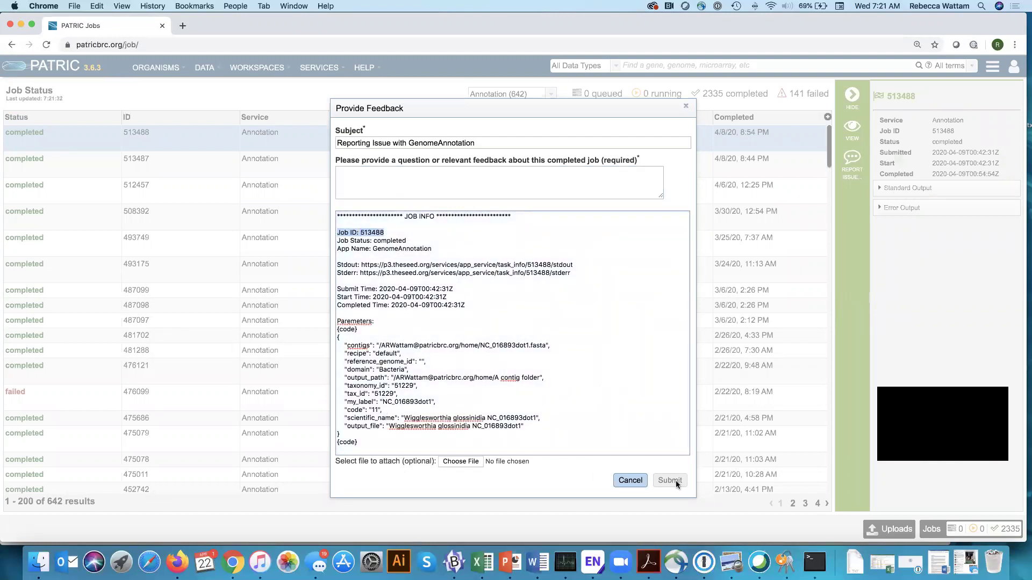
click(687, 108)
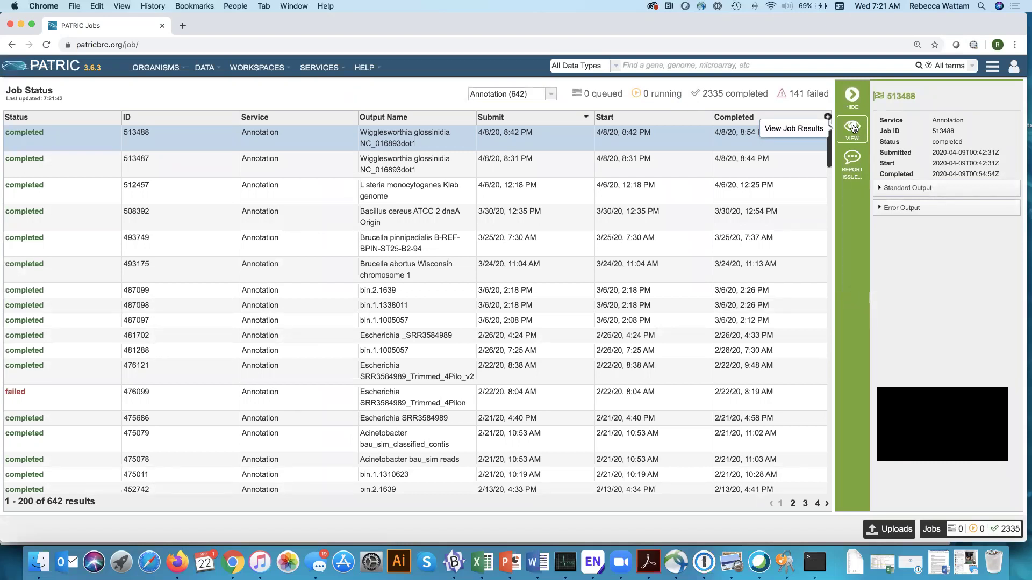
Step: Open the selected annotation job's results and review the parameters used for the job
click(853, 128)
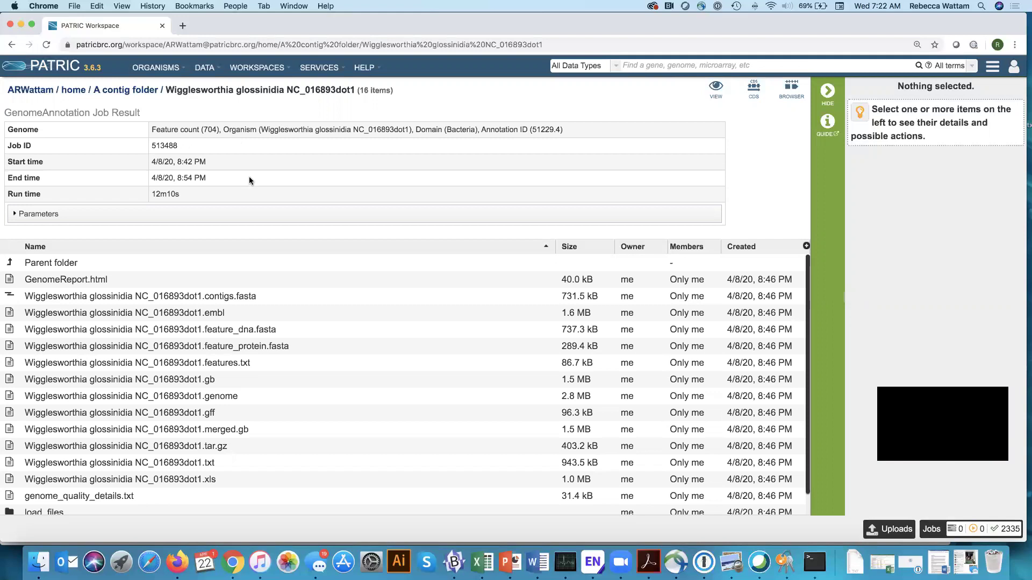
click(15, 215)
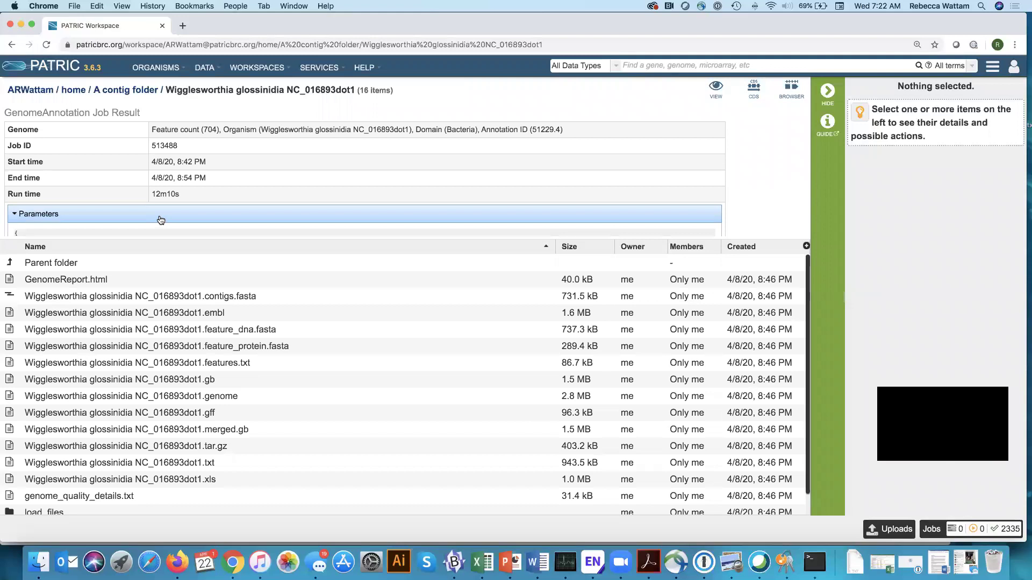
scroll(160, 220, down, 5)
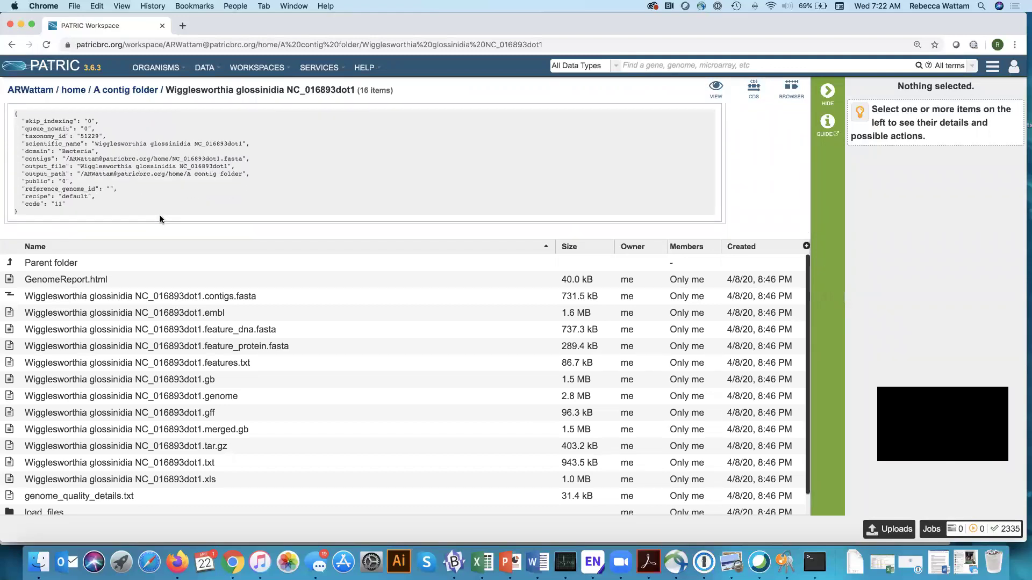
scroll(159, 215, up, 4)
click(21, 176)
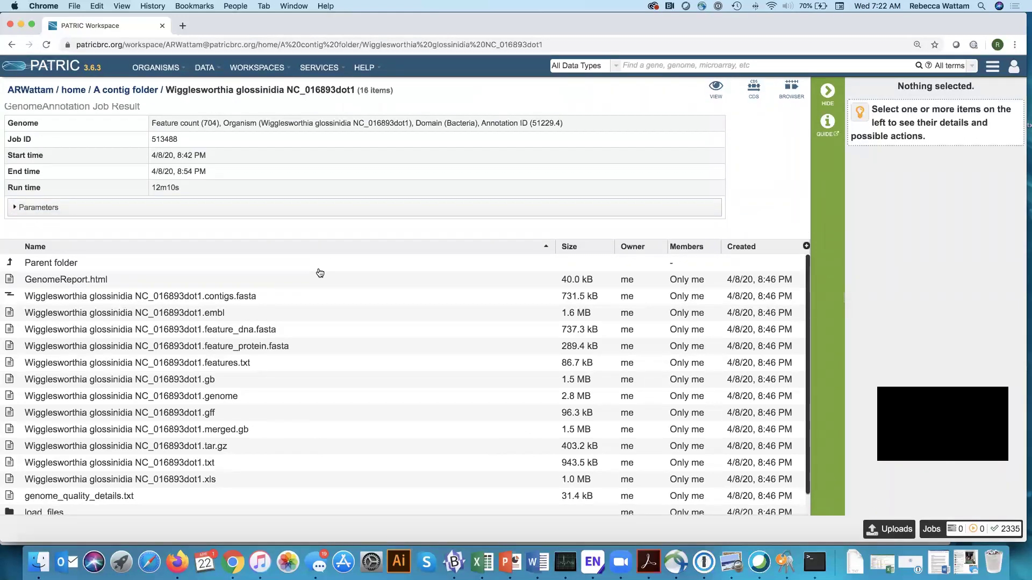
Step: Download the Wigglesworthia glossinidia NC_016893dot1.contigs.fasta result file and open it in TextEdit
click(227, 285)
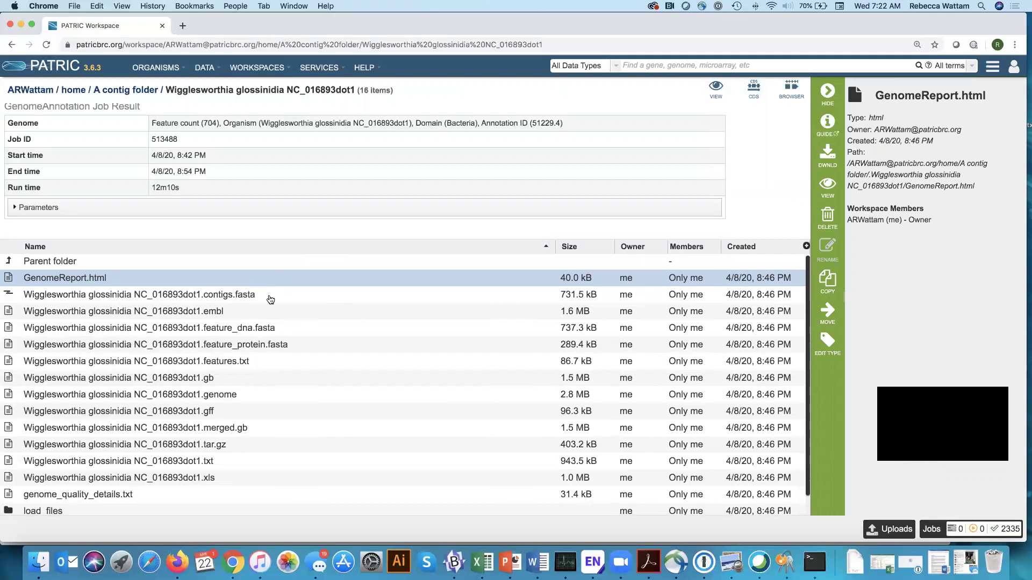
click(270, 299)
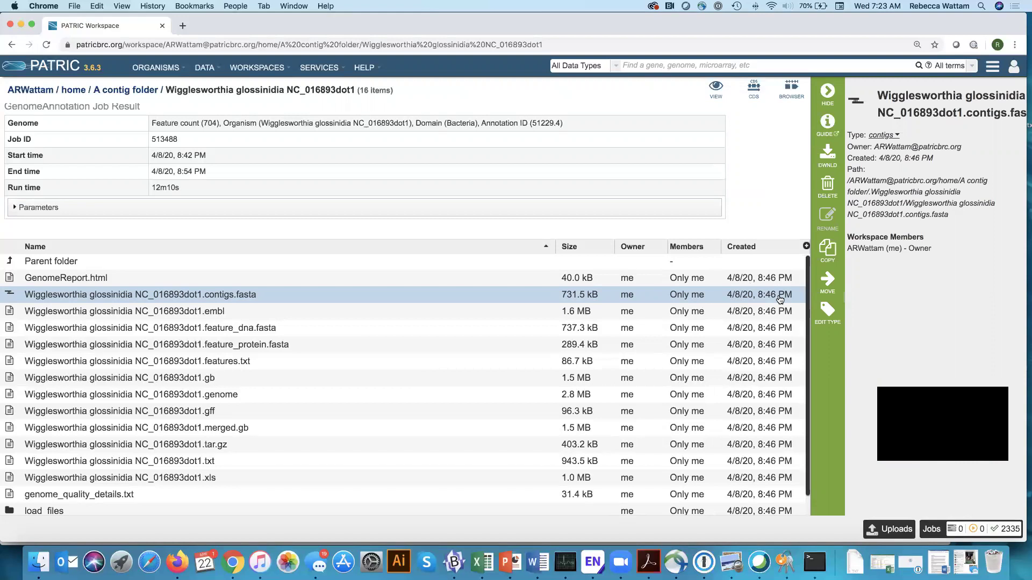
click(828, 155)
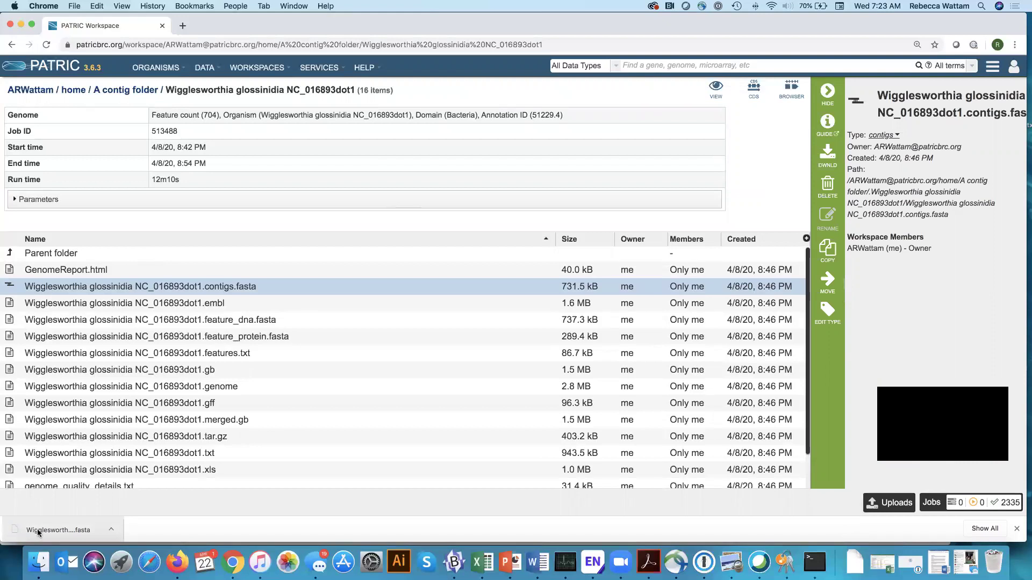
click(38, 532)
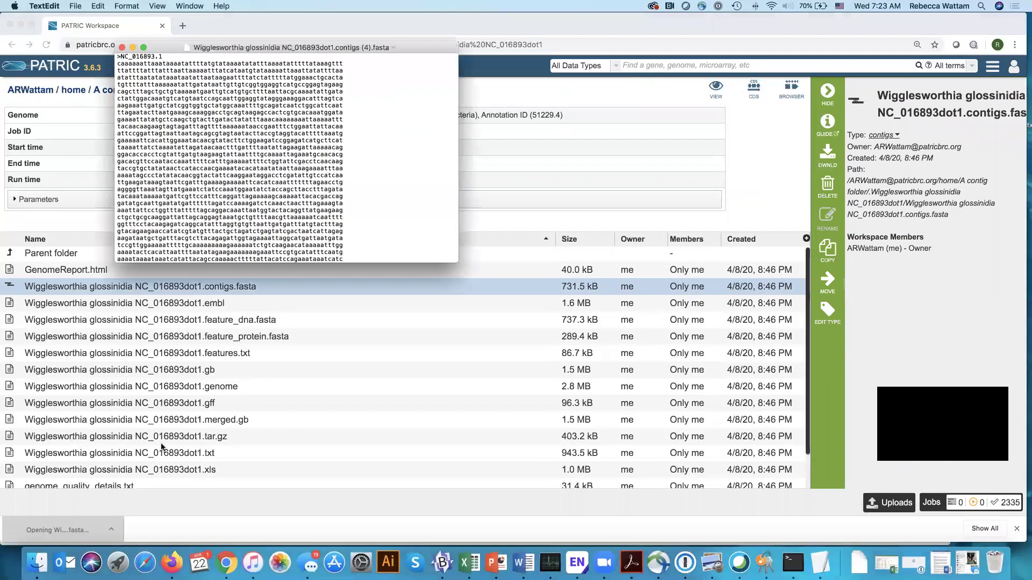
Step: Examine the header and sequence in the contigs FASTA file and close it
drag(439, 261, 526, 392)
scroll(350, 123, up, 8)
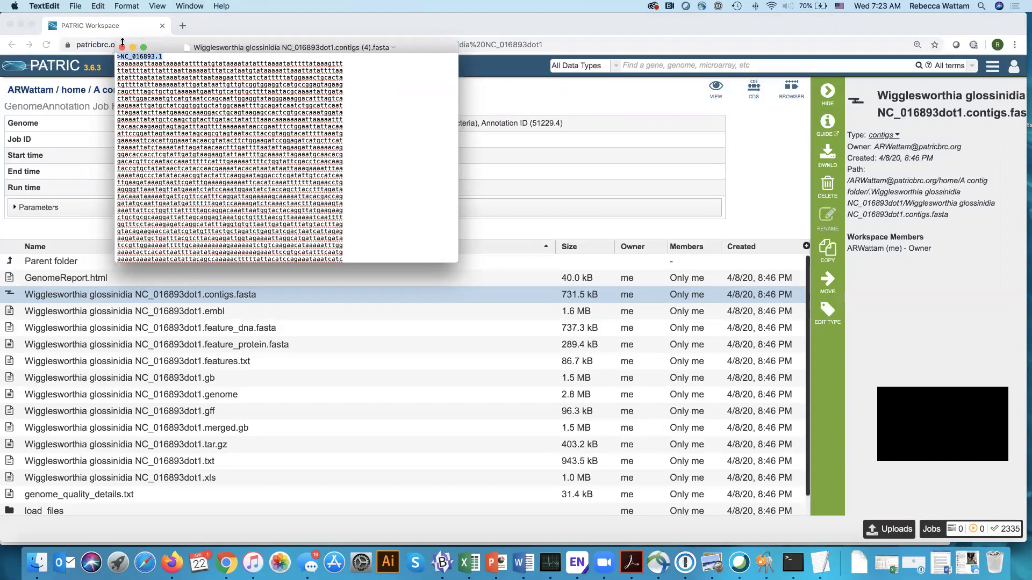
click(122, 48)
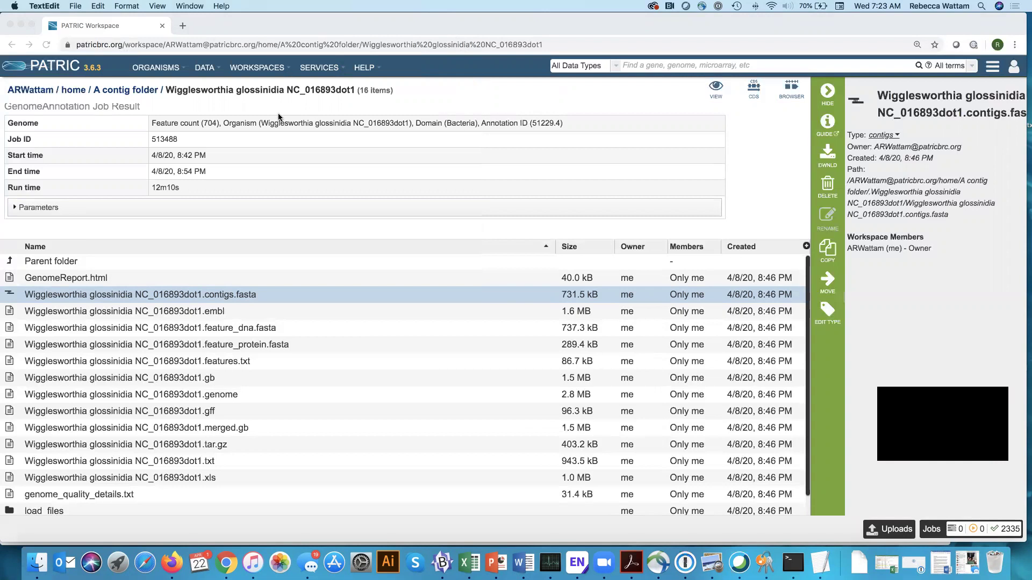
key(super+q)
Step: Download the Wigglesworthia glossinidia NC_016893dot1.feature_dna.fasta result file and open it in TextEdit
click(255, 314)
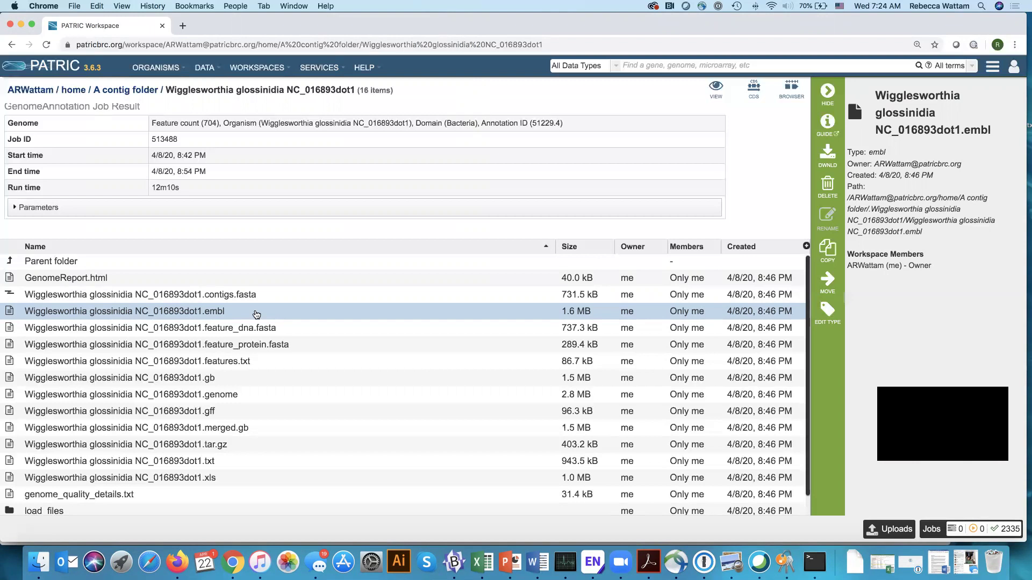
click(288, 331)
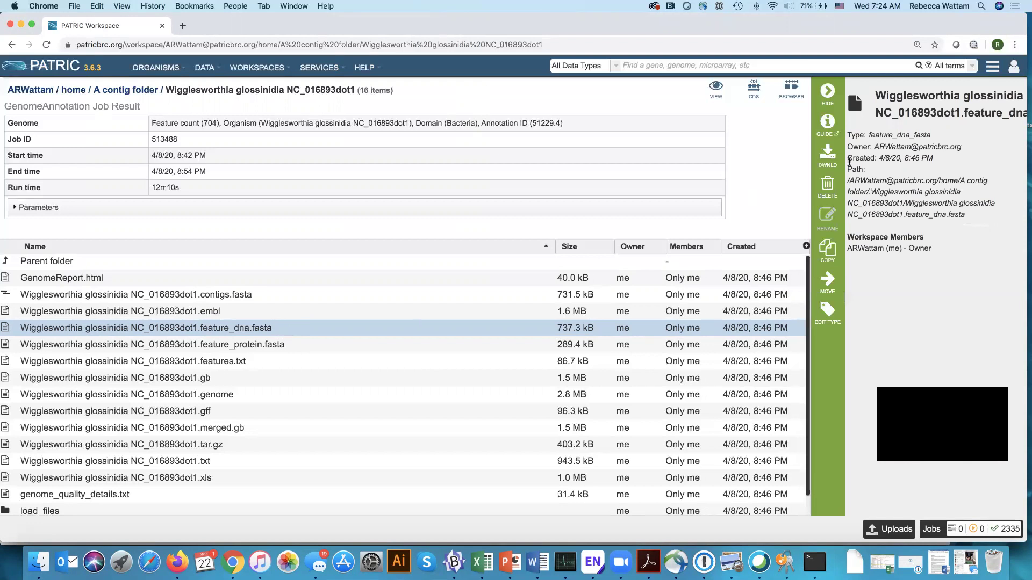
click(829, 163)
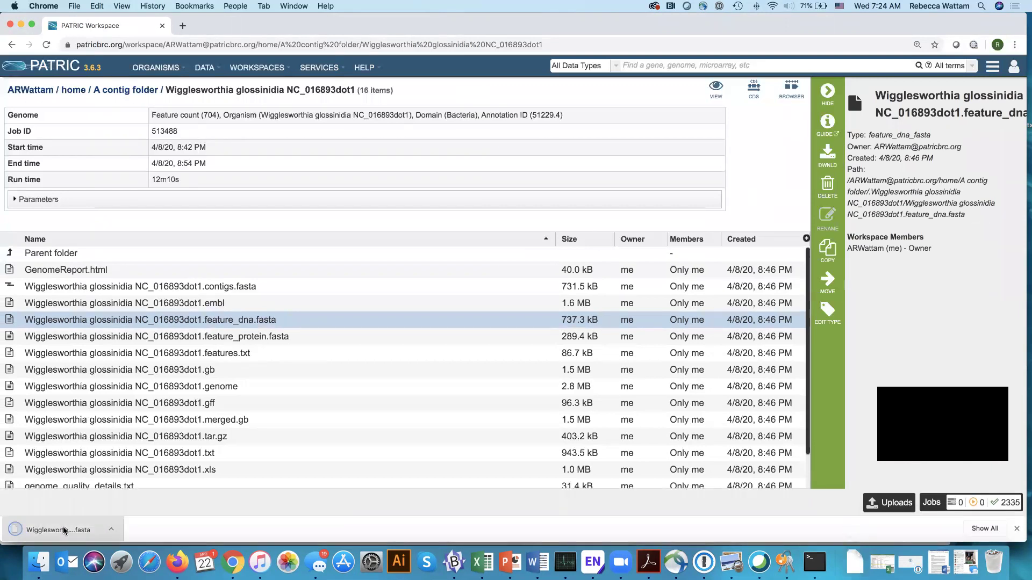
click(63, 531)
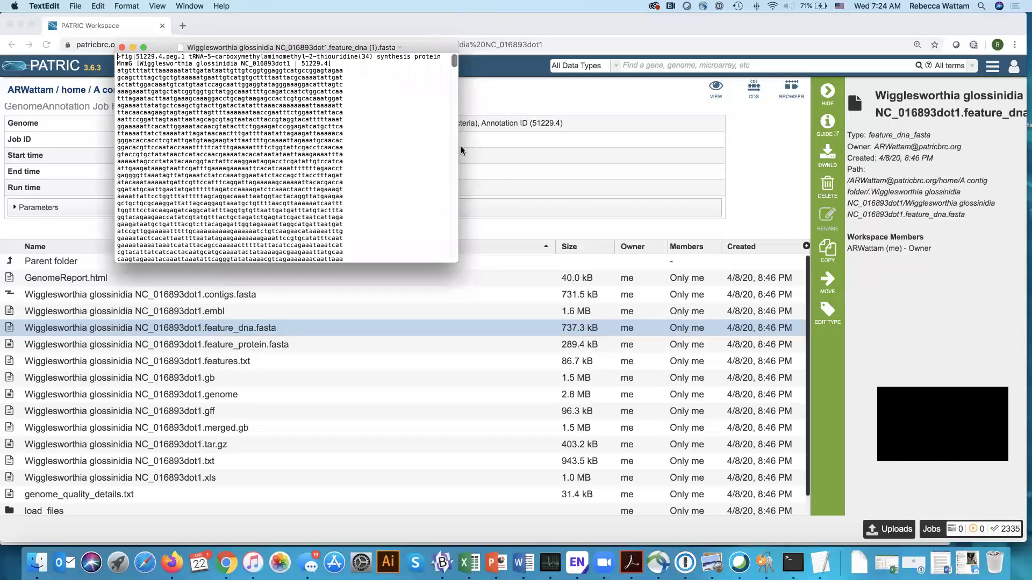
Step: Widen the feature DNA document, enlarge its text, and examine the feature ID and product description in the first header
drag(458, 151, 795, 153)
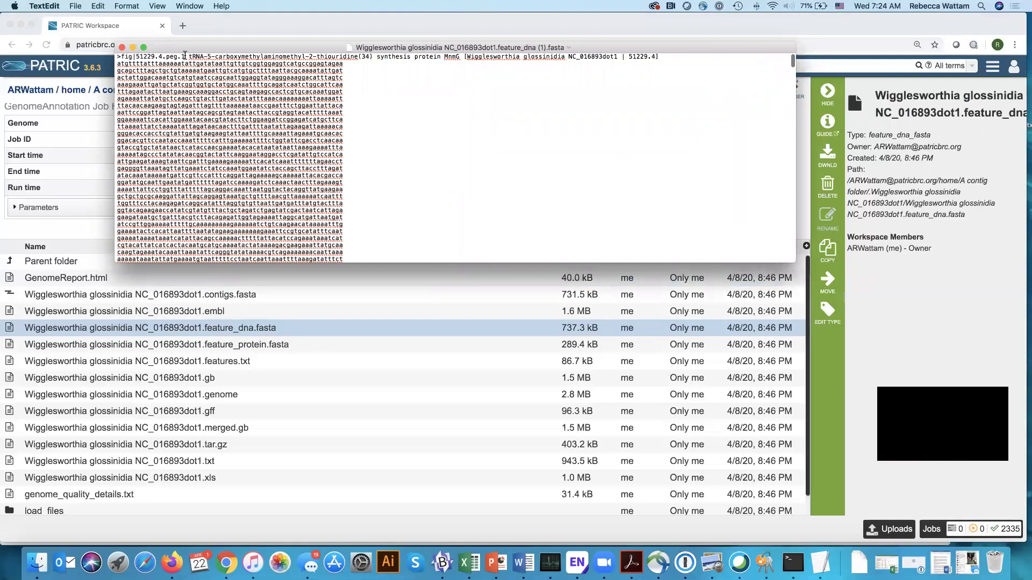
double_click(158, 56)
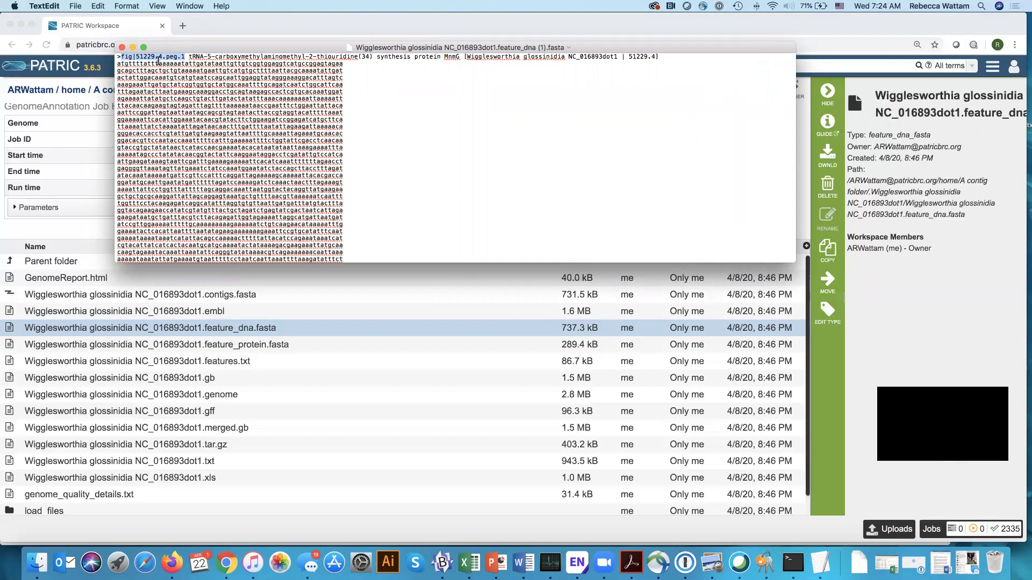
key(super+plus)
key(super+plus)
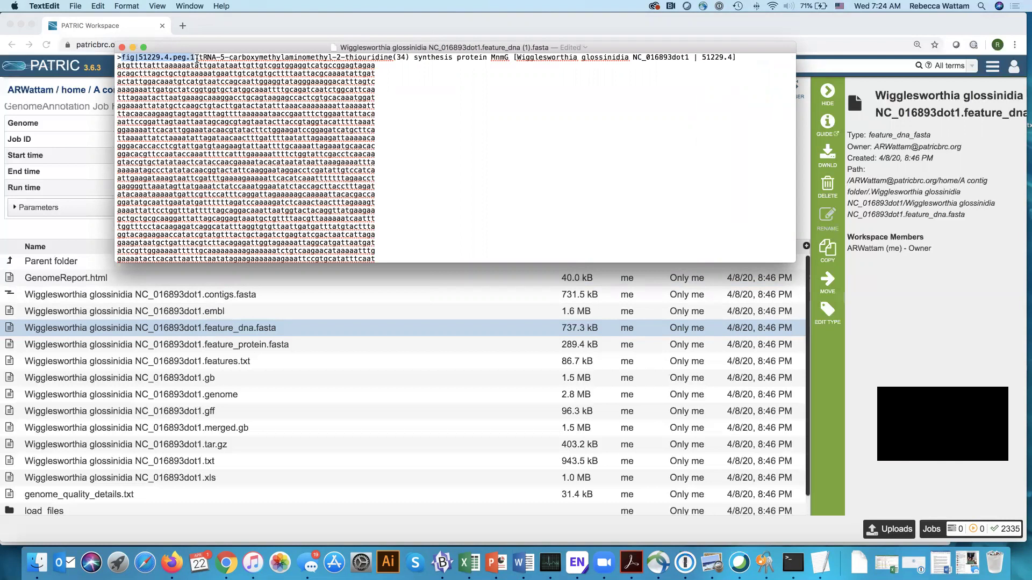
click(196, 57)
drag(200, 57, 459, 61)
click(461, 61)
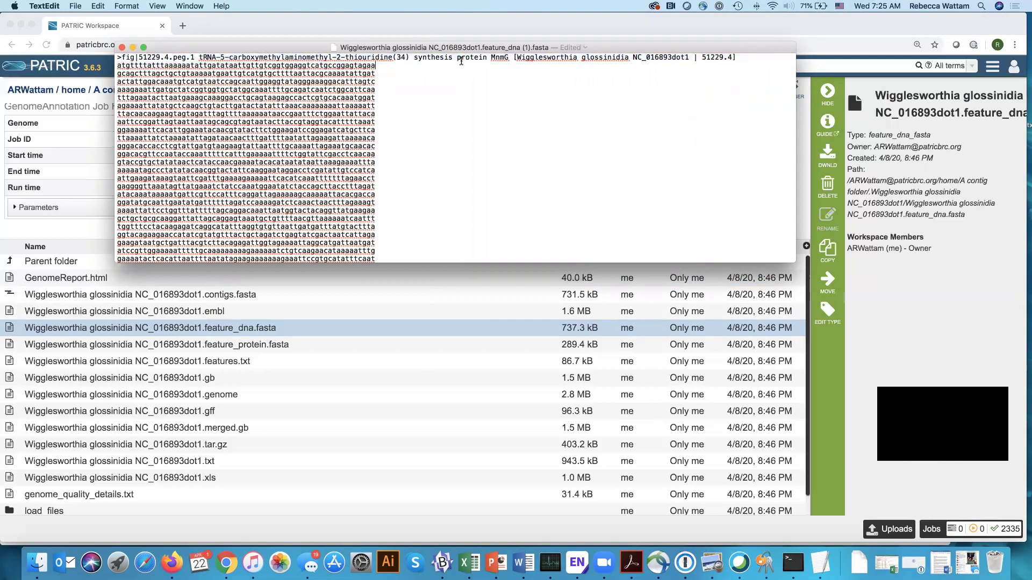
drag(199, 58, 732, 57)
Step: Look through the next gene entries in the feature DNA FASTA file and close it
scroll(412, 144, down, 5)
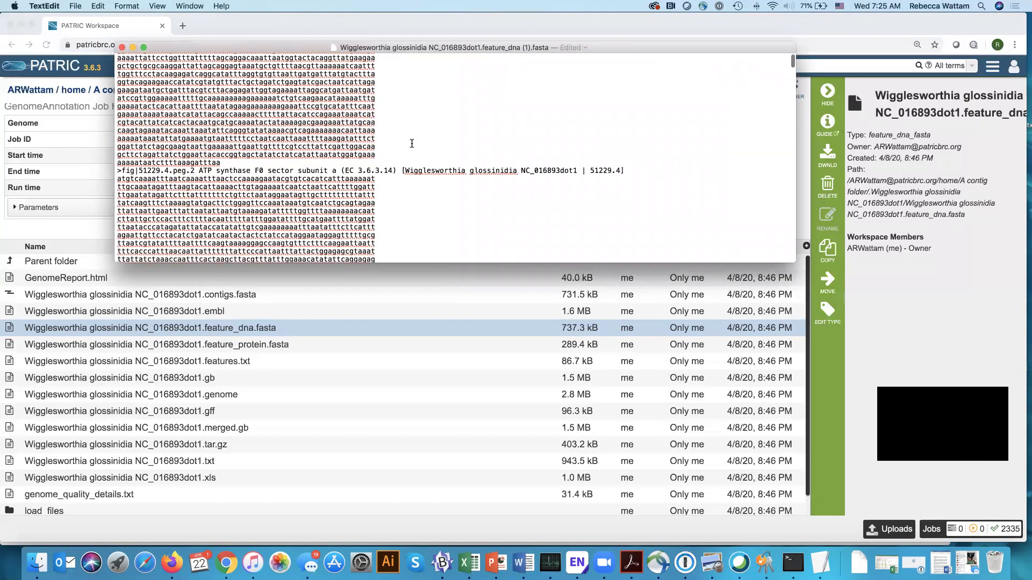
scroll(412, 143, down, 4)
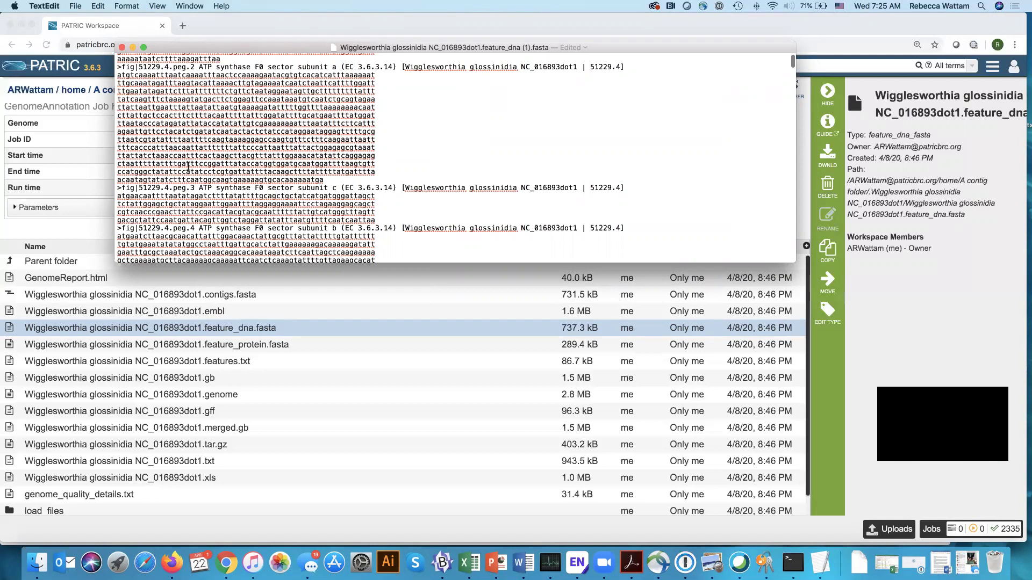
scroll(251, 124, up, 2)
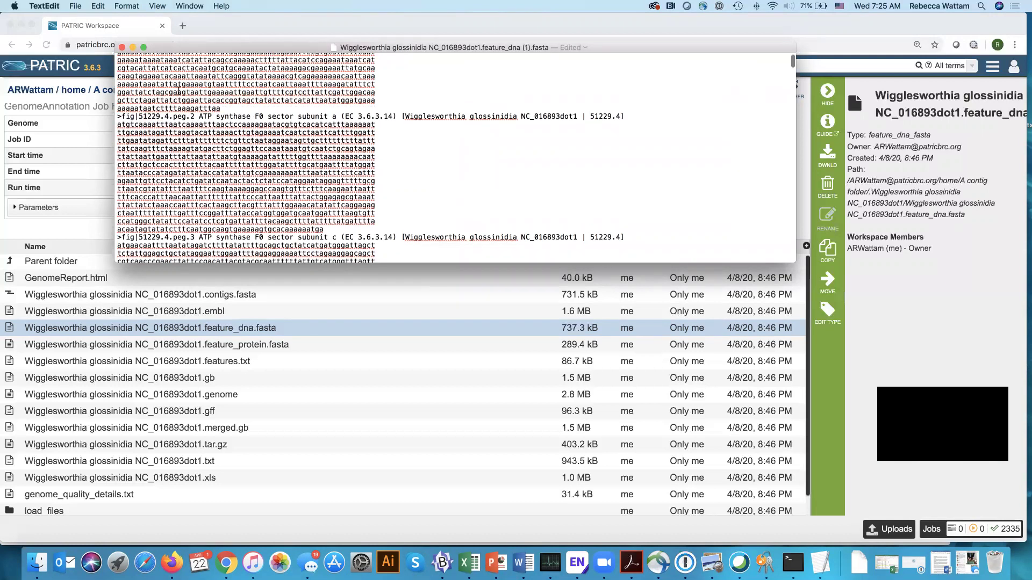
click(122, 48)
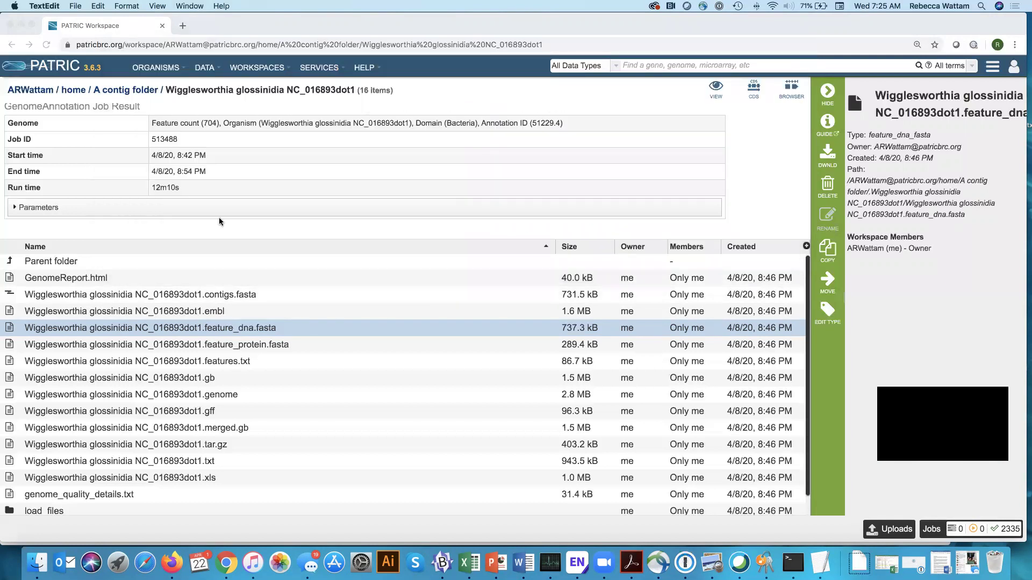
Step: Download the Wigglesworthia glossinidia NC_016893dot1.feature_protein.fasta result file and open it in TextEdit
click(307, 350)
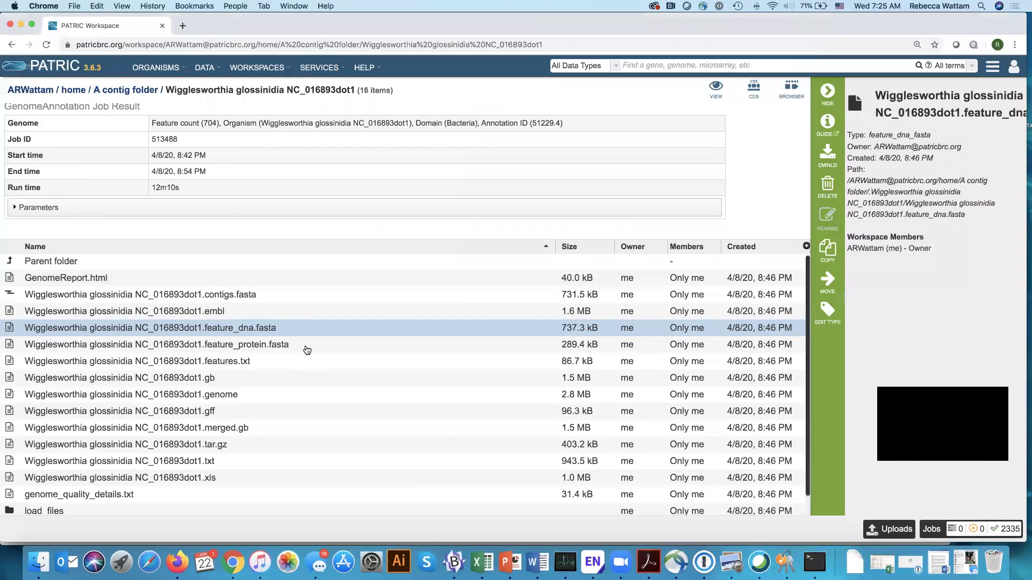
click(307, 350)
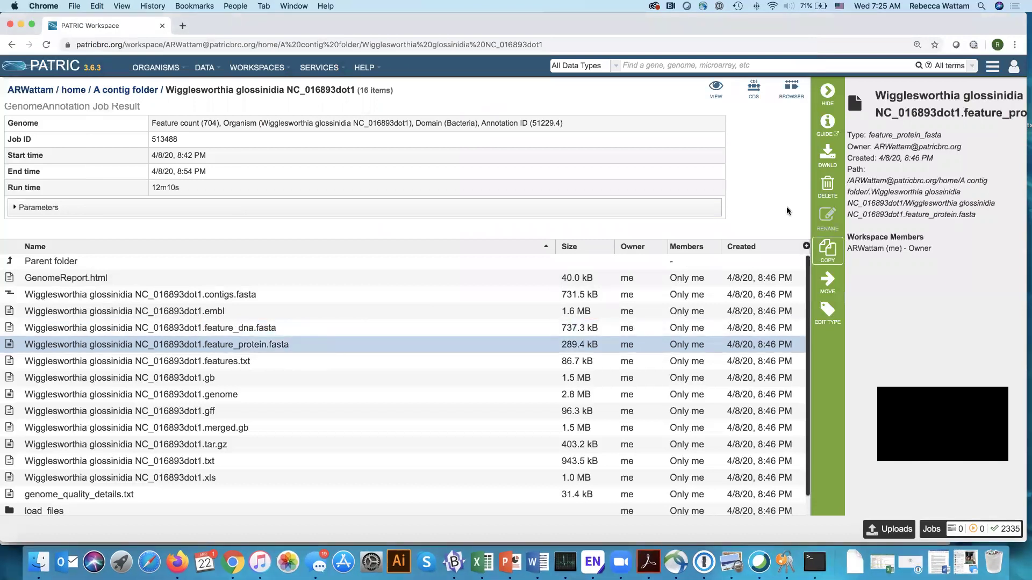
click(817, 166)
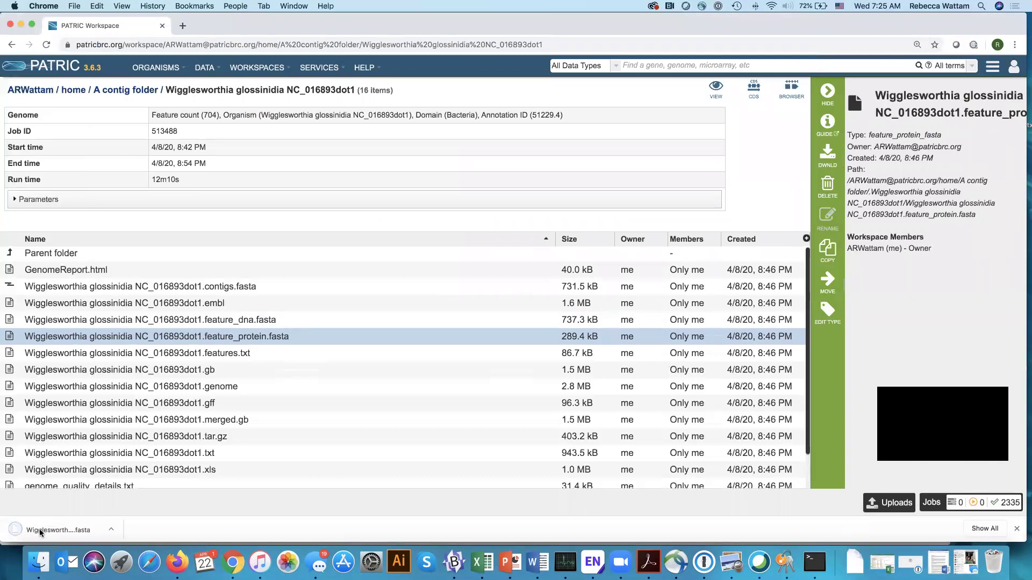
click(39, 532)
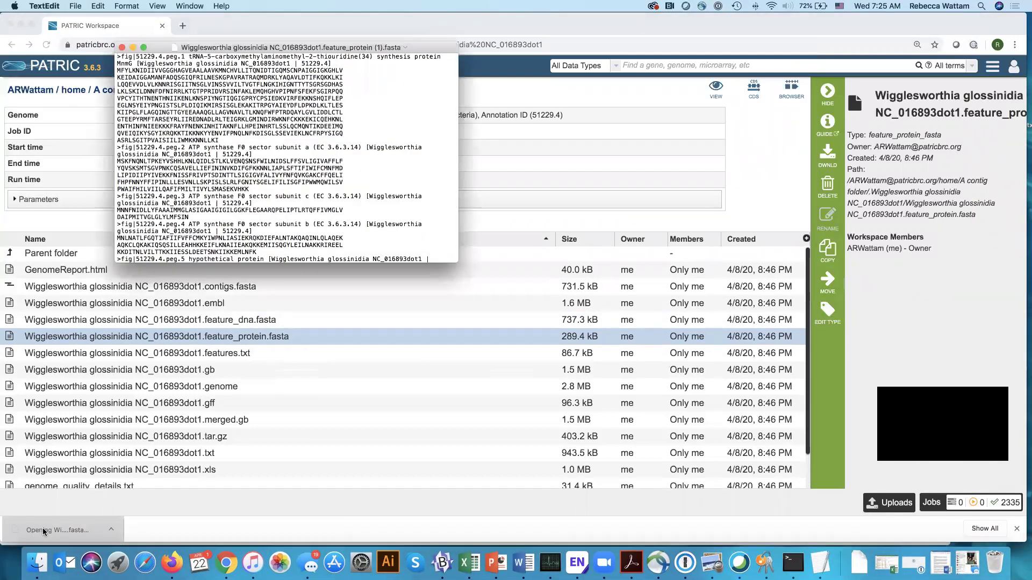
Step: Enlarge the feature protein document's text, widen its window to view the protein headers and sequences, and close TextEdit
key(super+plus)
key(super+plus)
key(super+plus)
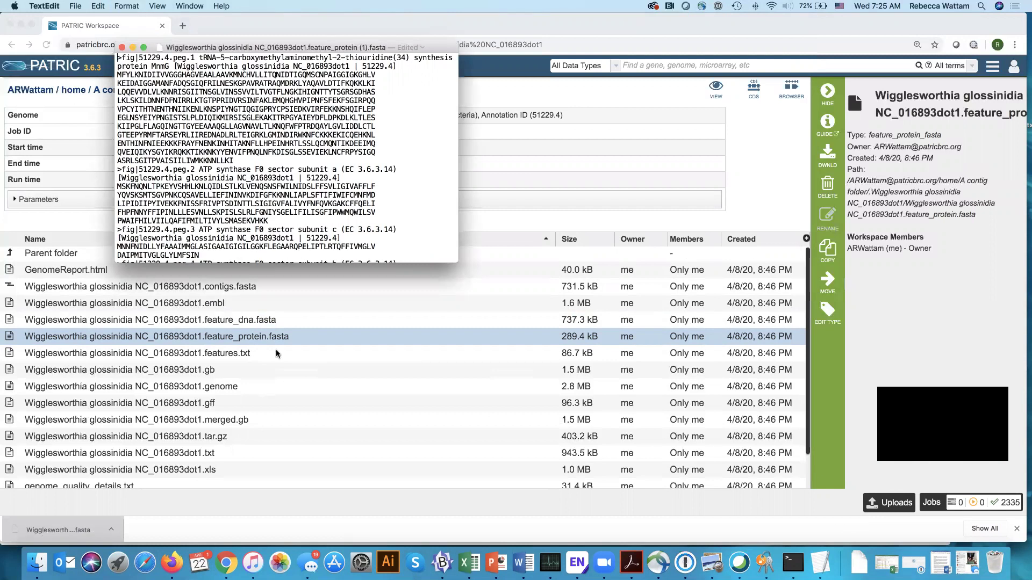
drag(595, 198, 958, 218)
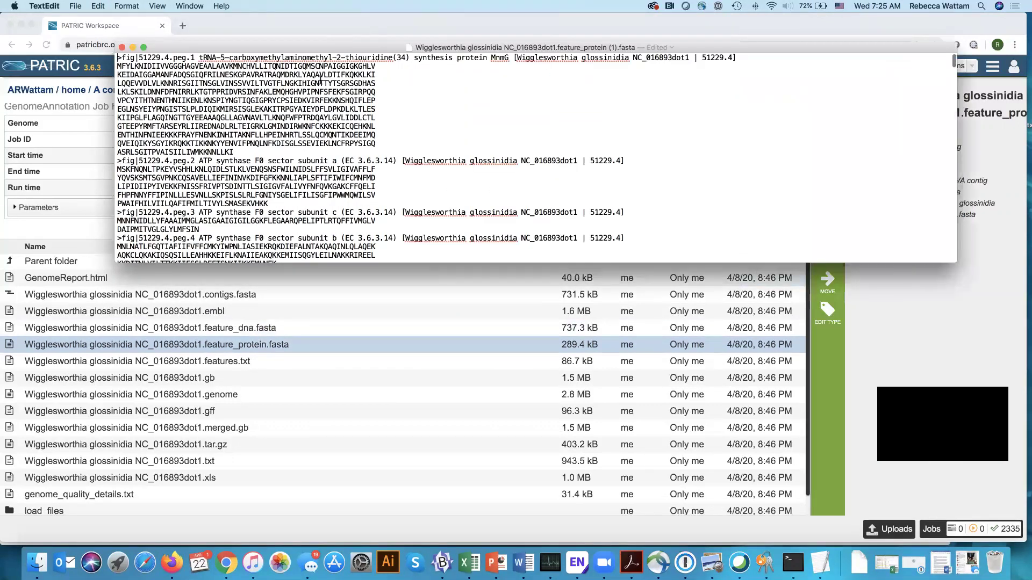
click(123, 48)
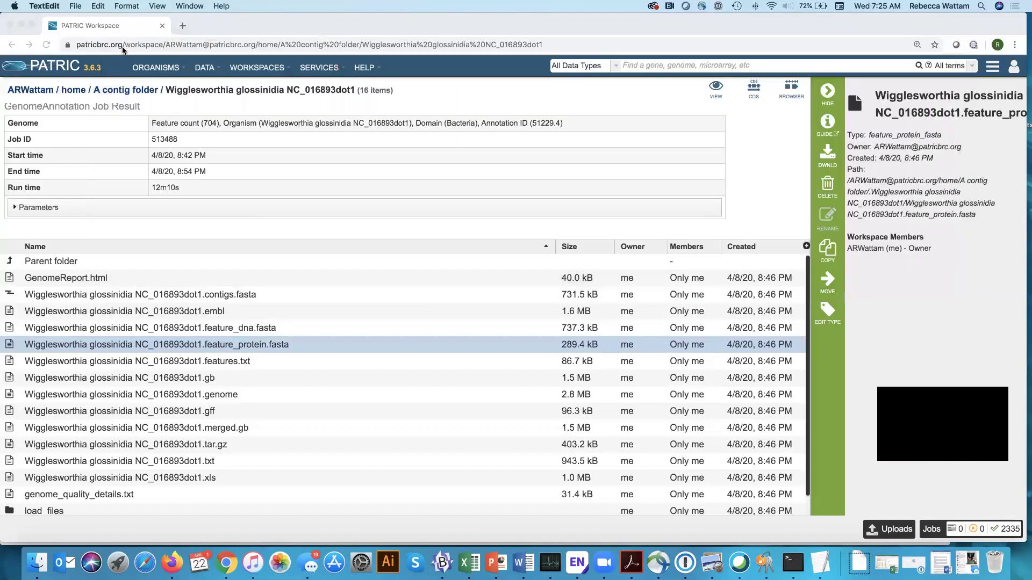
key(super+q)
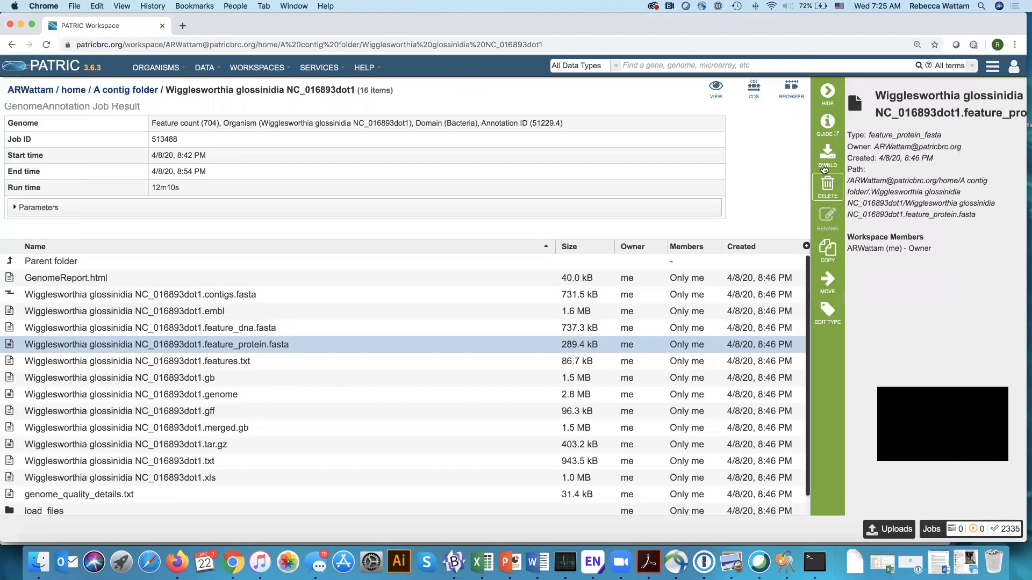
Step: Download the feature_protein.fasta result file again, view it in a widened TextEdit window, and close it
click(826, 159)
click(783, 155)
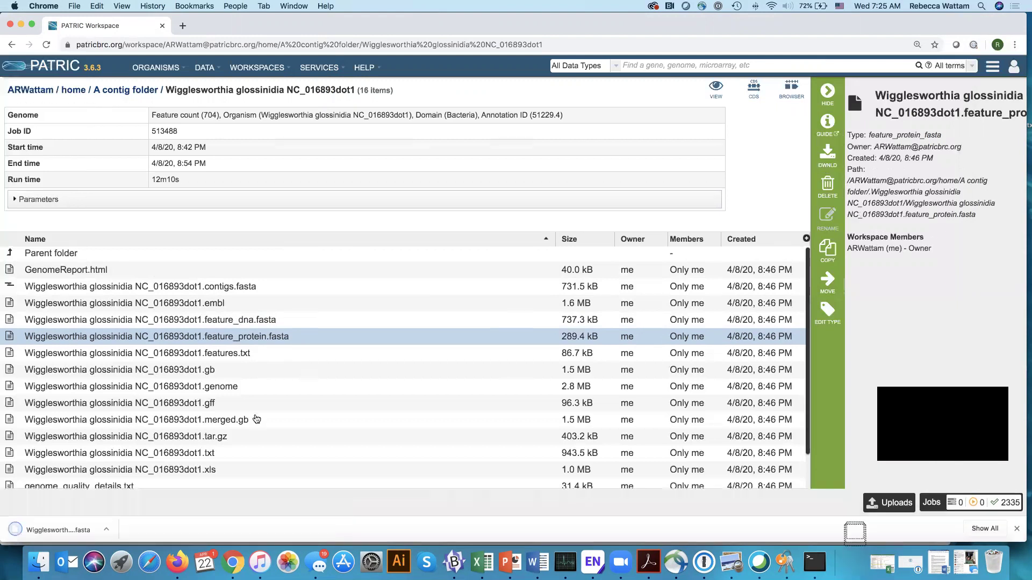
click(58, 531)
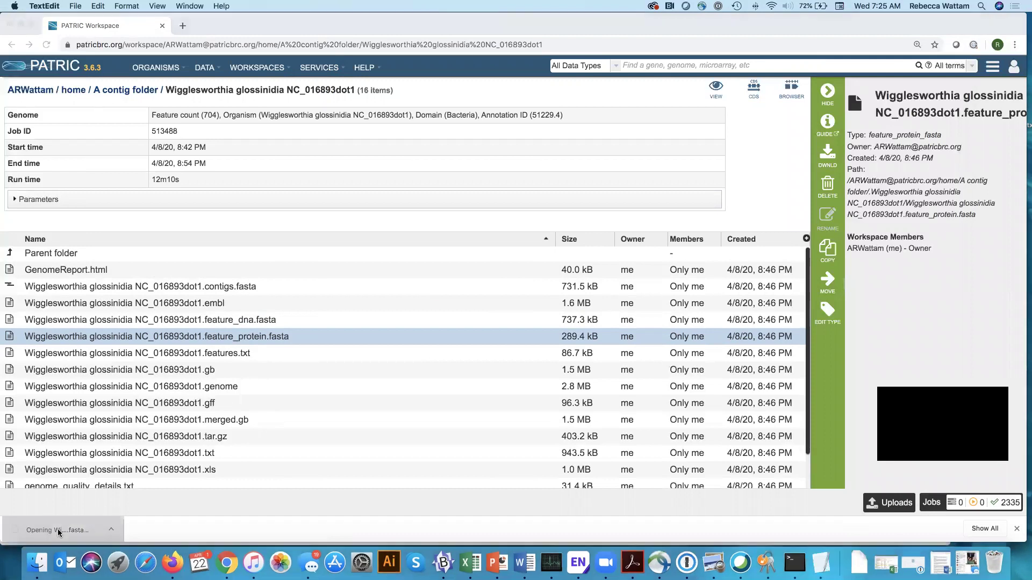
drag(533, 220, 1004, 219)
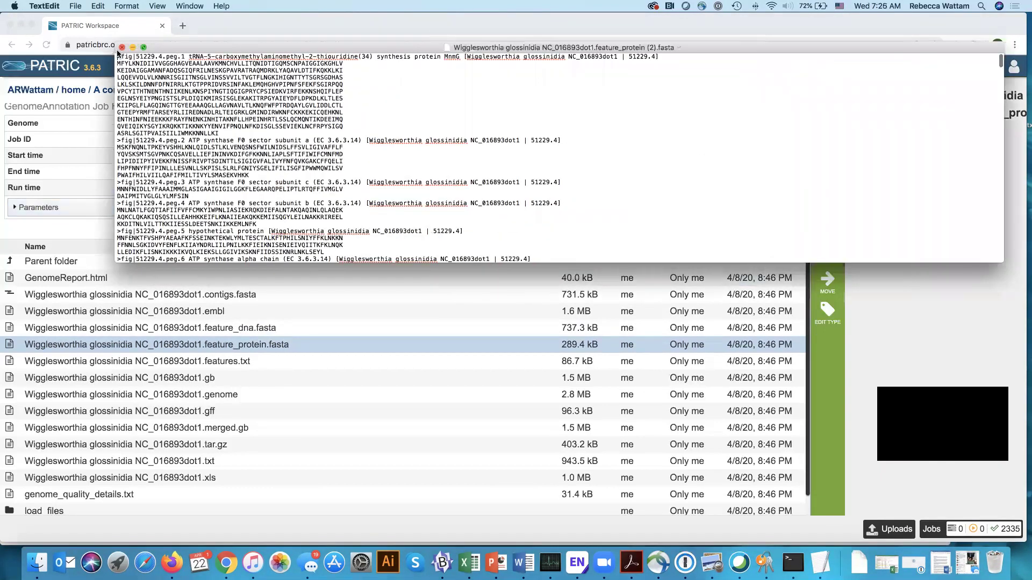
click(122, 47)
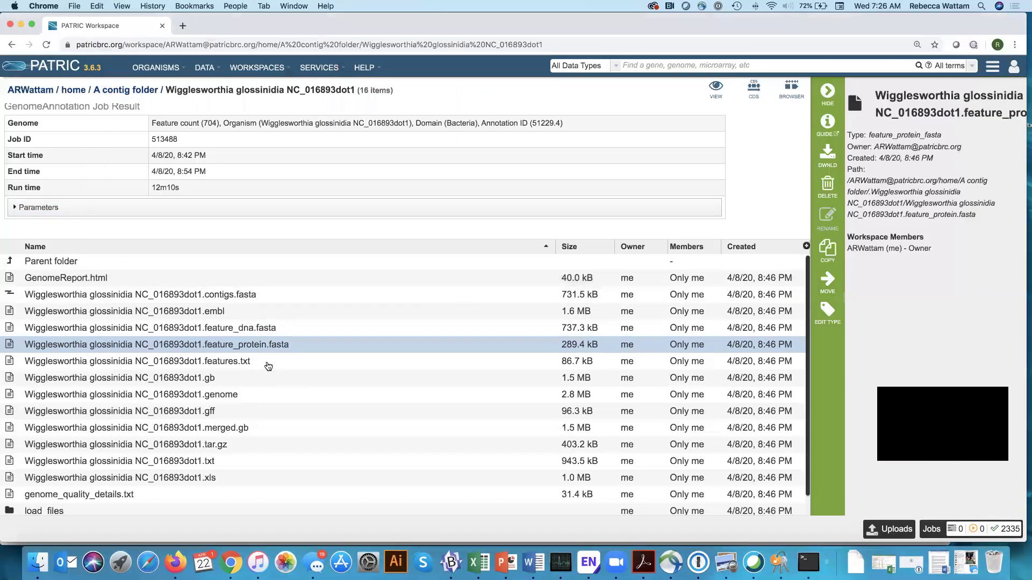
Step: Download the Wigglesworthia glossinidia NC_016893dot1.features.txt result file and open it in TextEdit with a wider window and larger text
click(267, 365)
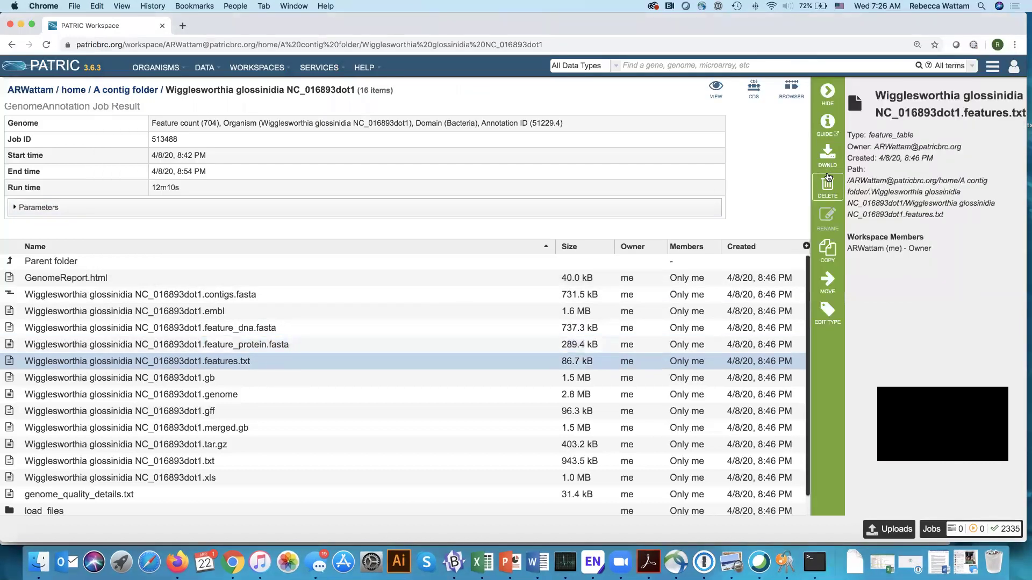
click(827, 156)
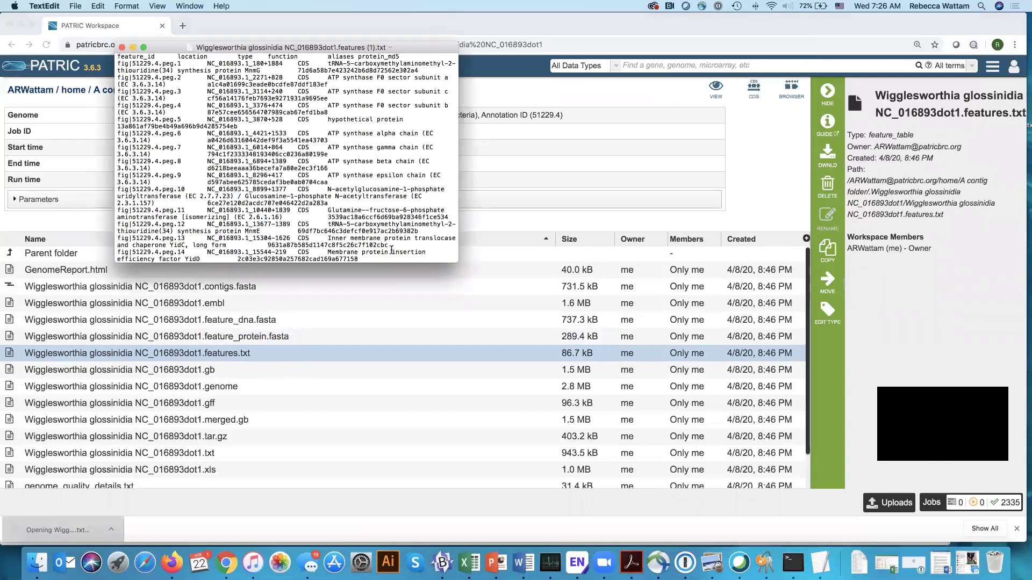
drag(458, 208, 971, 215)
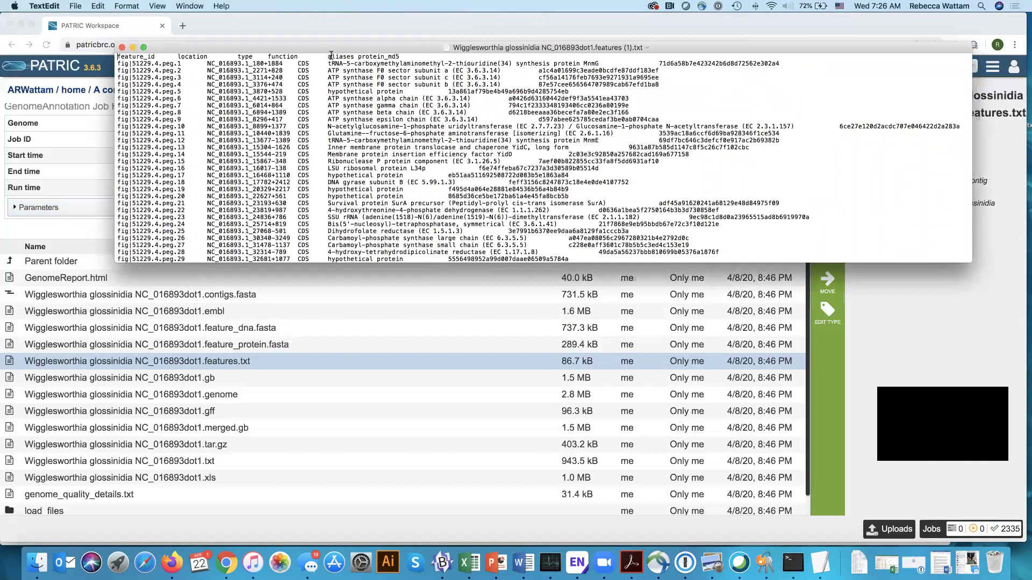
key(super+plus)
key(super+plus)
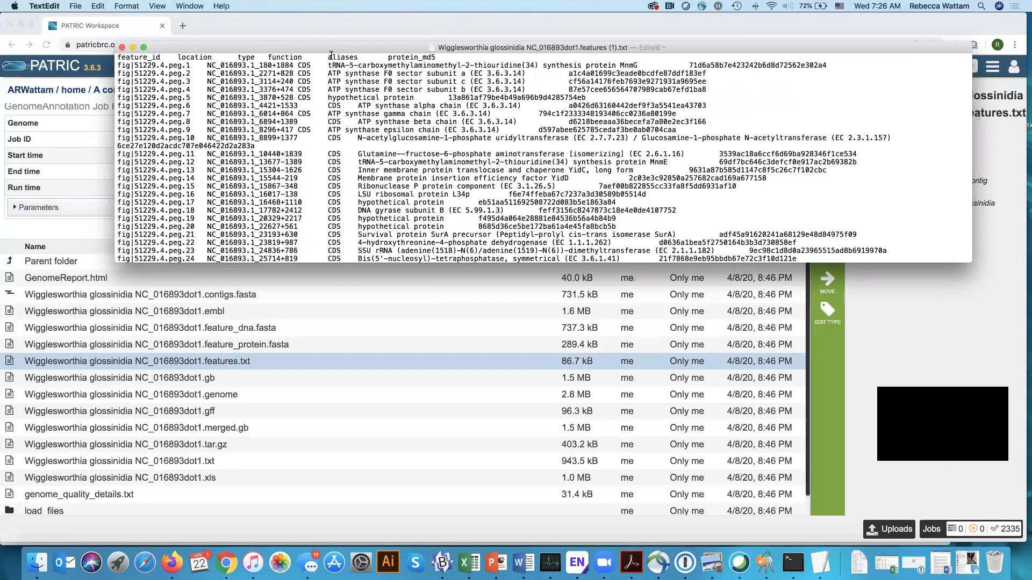
Step: Examine the first feature row's ID, location, function and protein MD5 in the features table, and close the document
scroll(330, 54, down, 2)
scroll(330, 65, up, 2)
drag(189, 64, 105, 64)
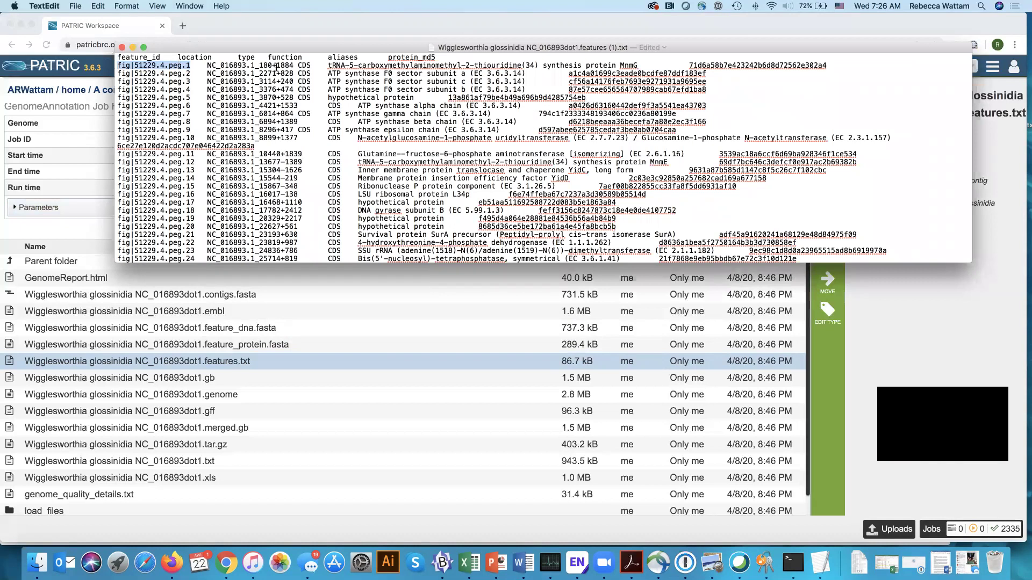
drag(294, 65, 207, 64)
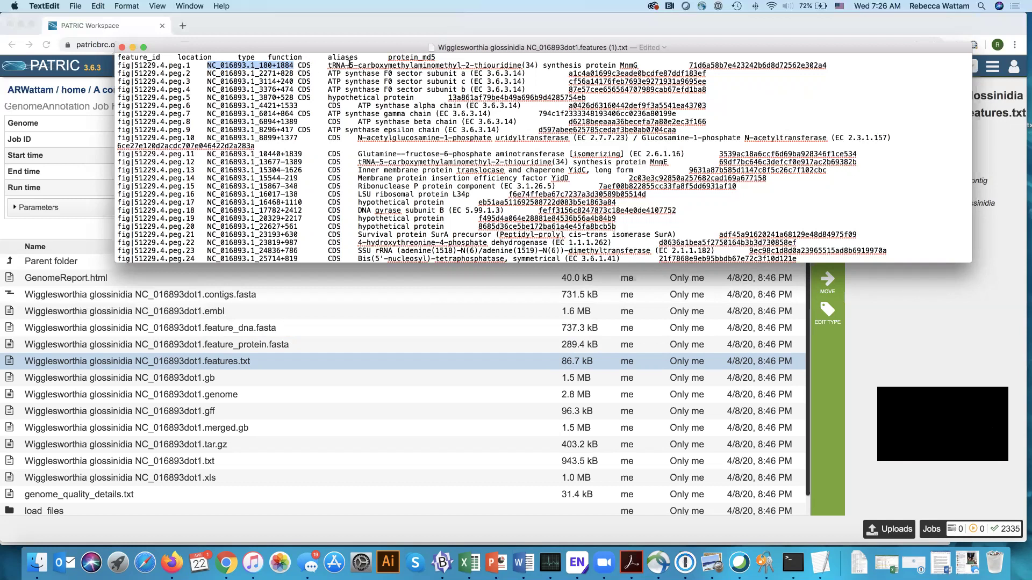
drag(329, 65, 637, 65)
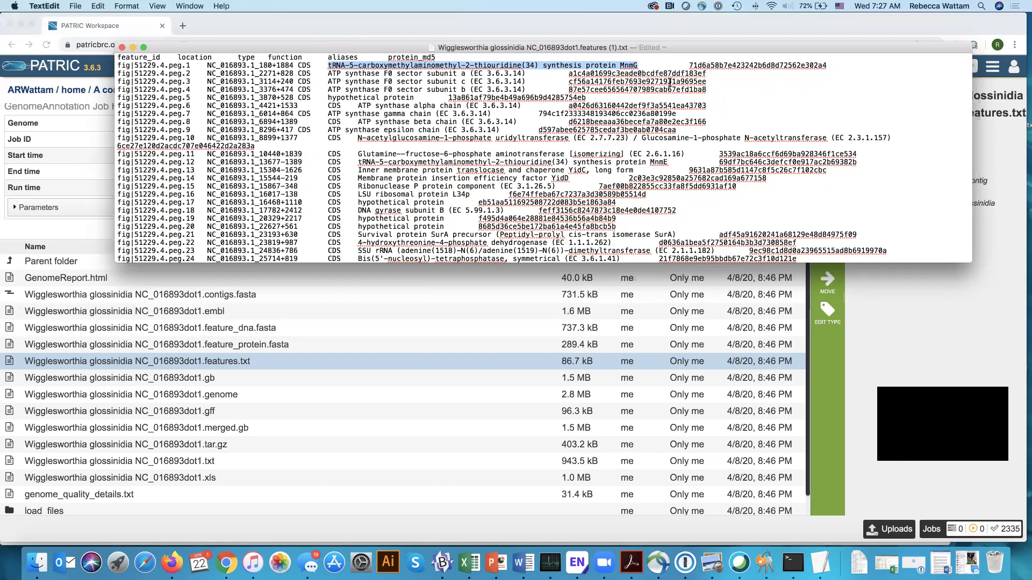
click(718, 65)
drag(689, 65, 830, 65)
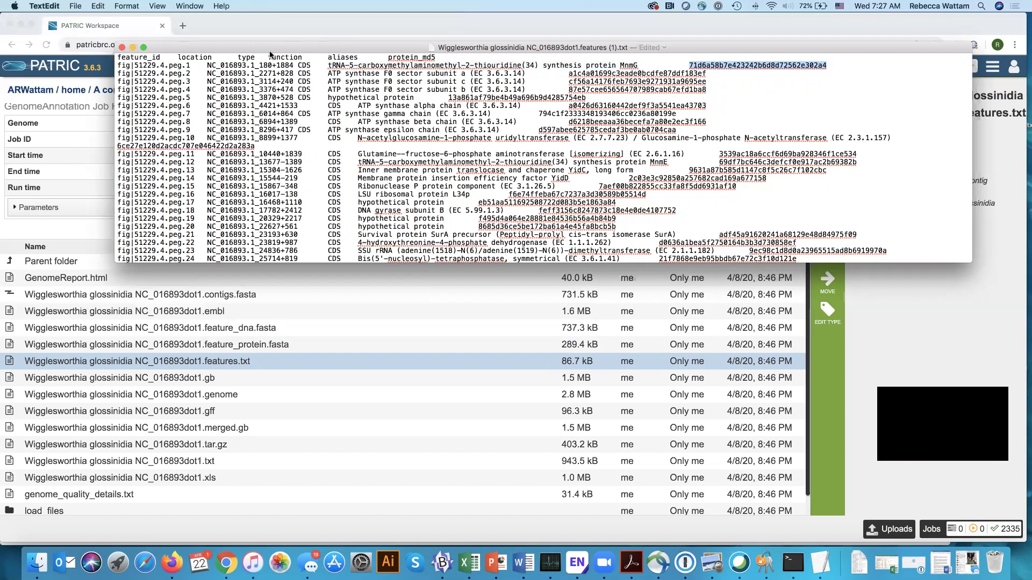
click(121, 47)
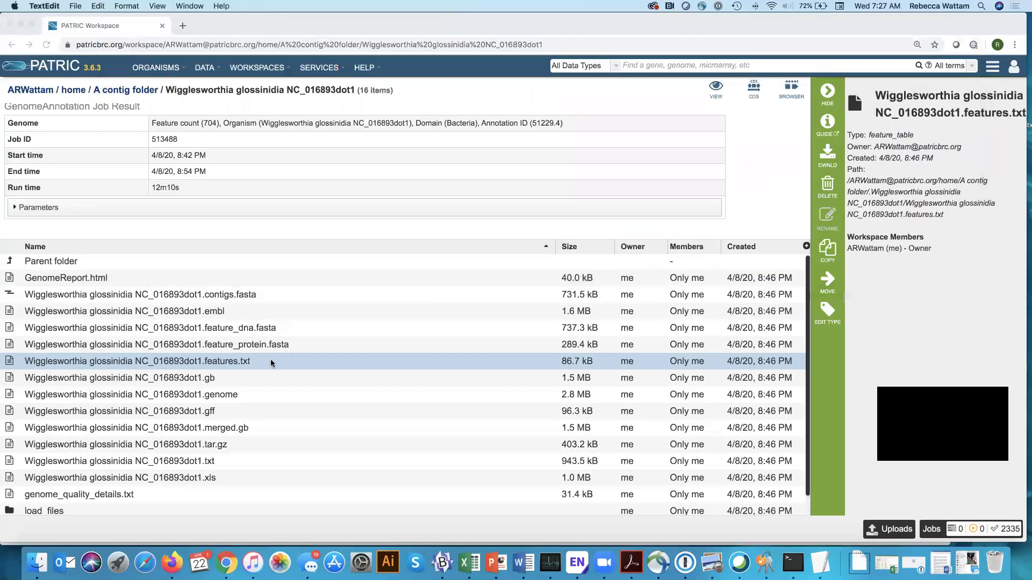
Step: Download the Wigglesworthia glossinidia NC_016893dot1.gb result file and open it in TextEdit
click(215, 382)
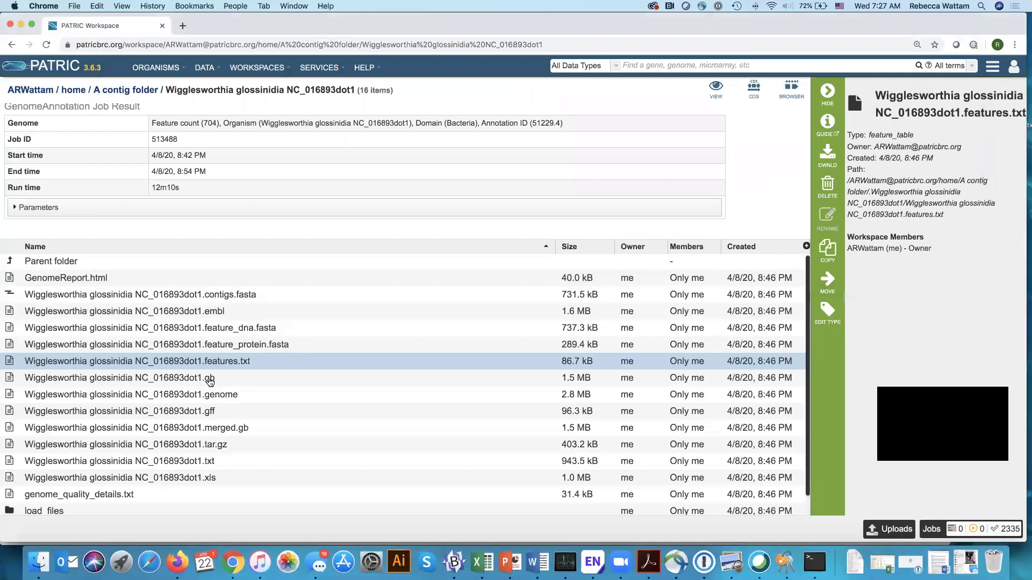
click(209, 381)
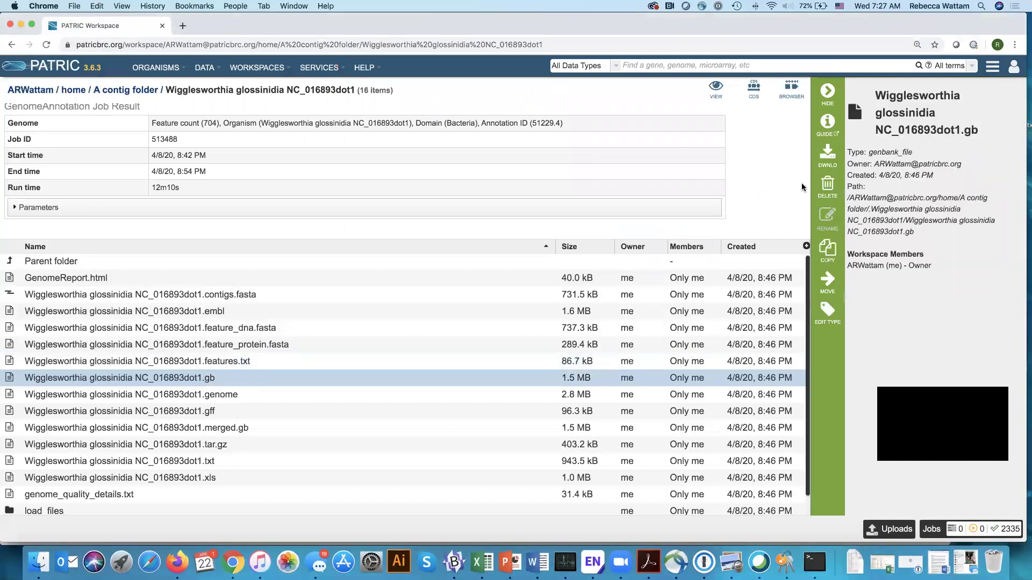
click(828, 154)
click(783, 156)
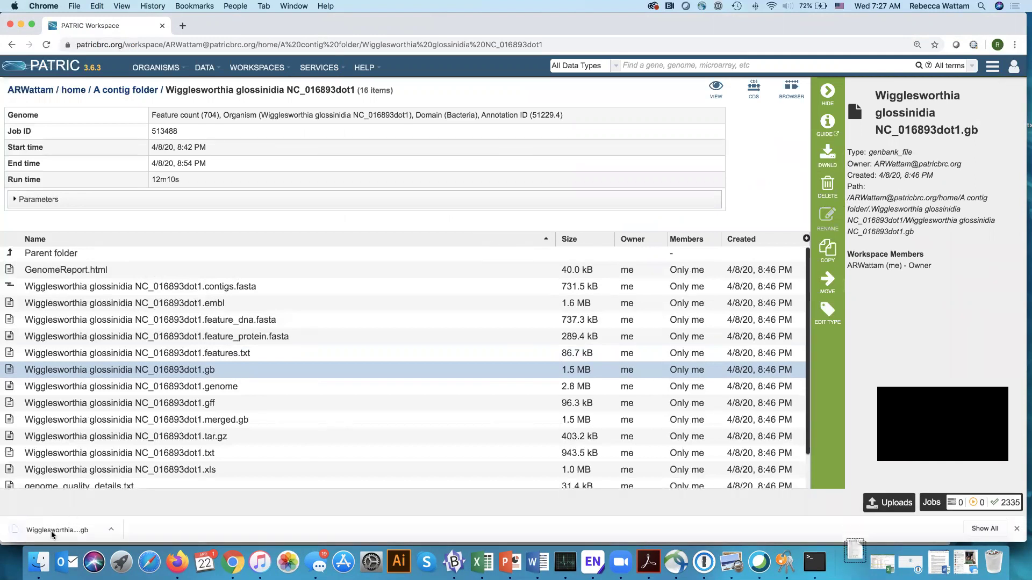
click(53, 530)
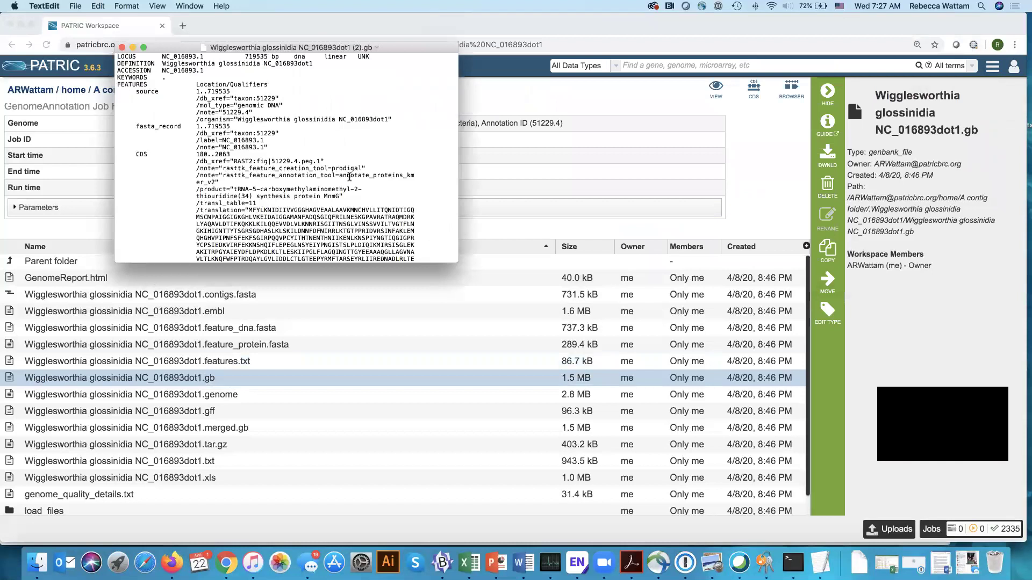
Step: Enlarge and widen the GenBank document, look through its CDS entries with their products and translations, and close it
key(super+plus)
key(super+plus)
key(super+plus)
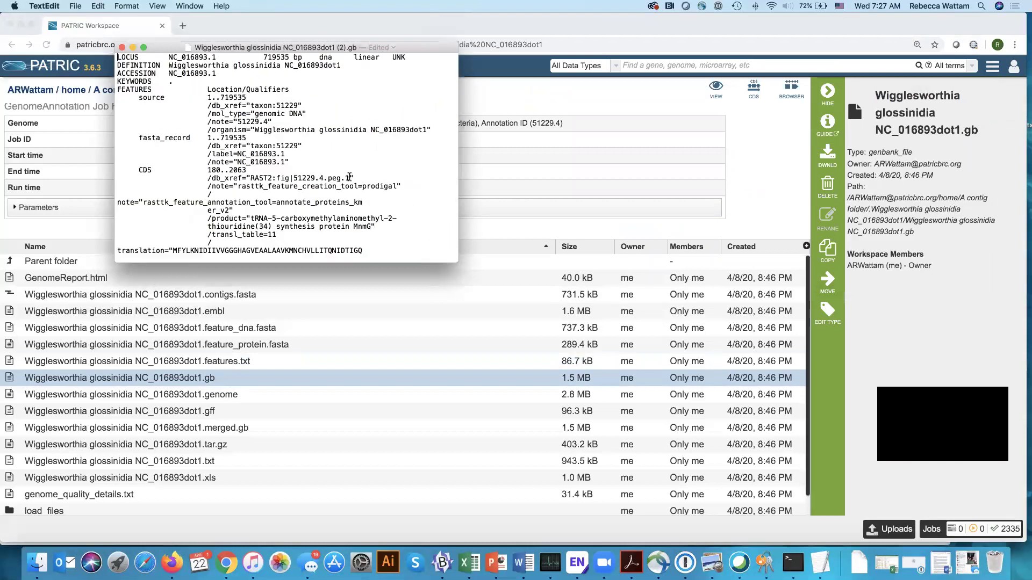
scroll(382, 205, down, 6)
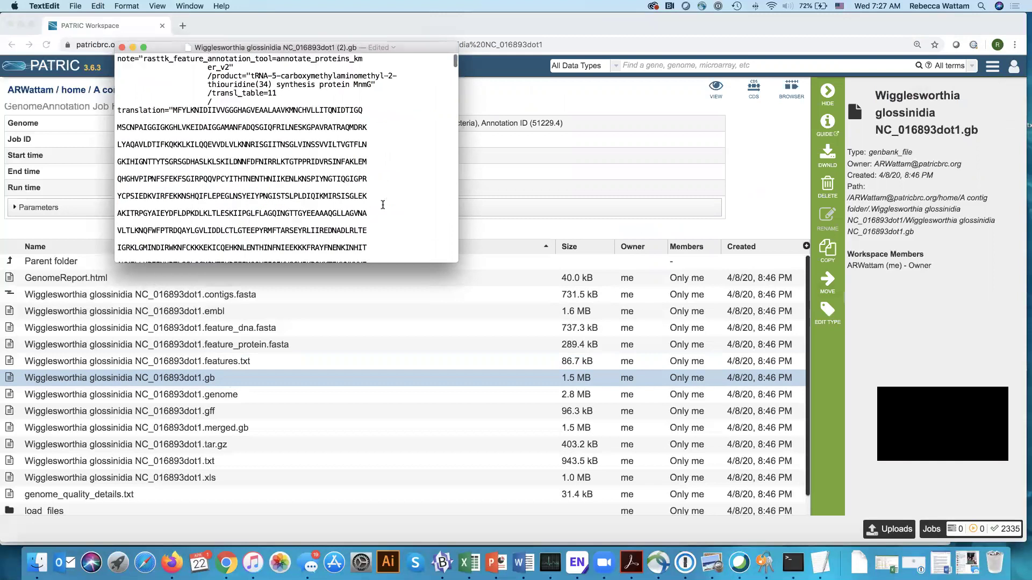
drag(458, 243, 811, 243)
scroll(606, 227, up, 3)
scroll(607, 224, down, 12)
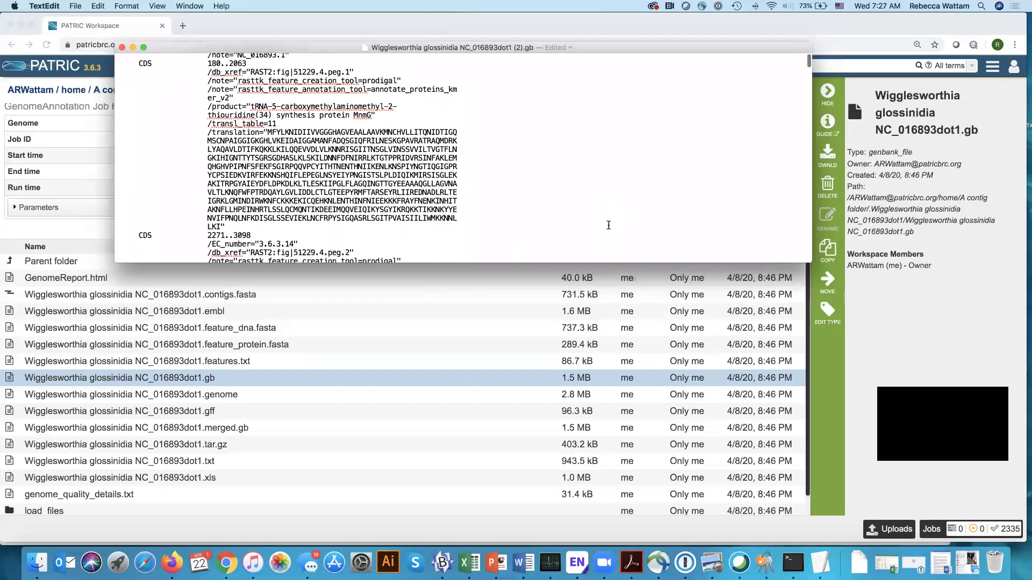
scroll(609, 221, down, 15)
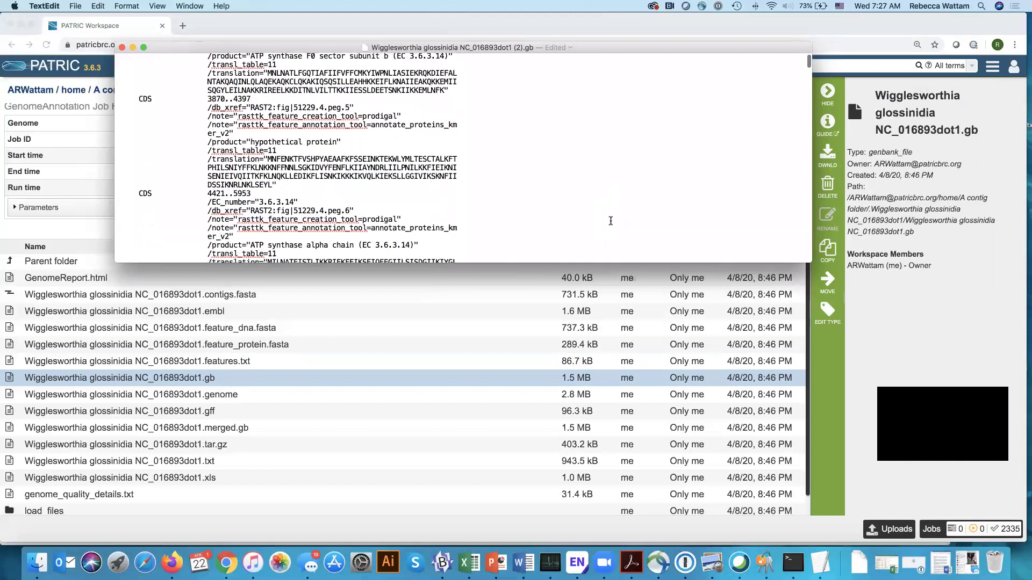
scroll(611, 221, down, 6)
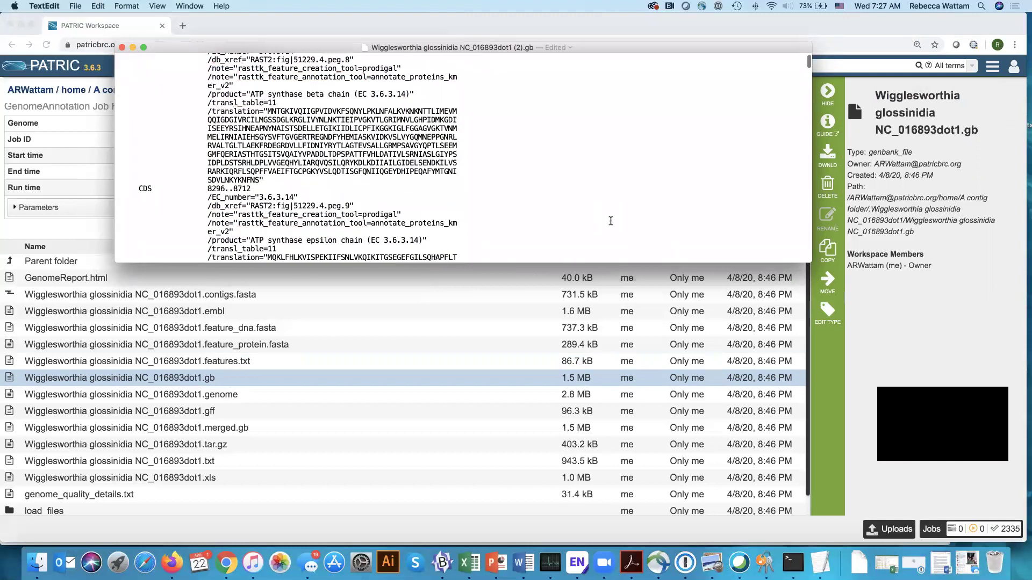
click(122, 48)
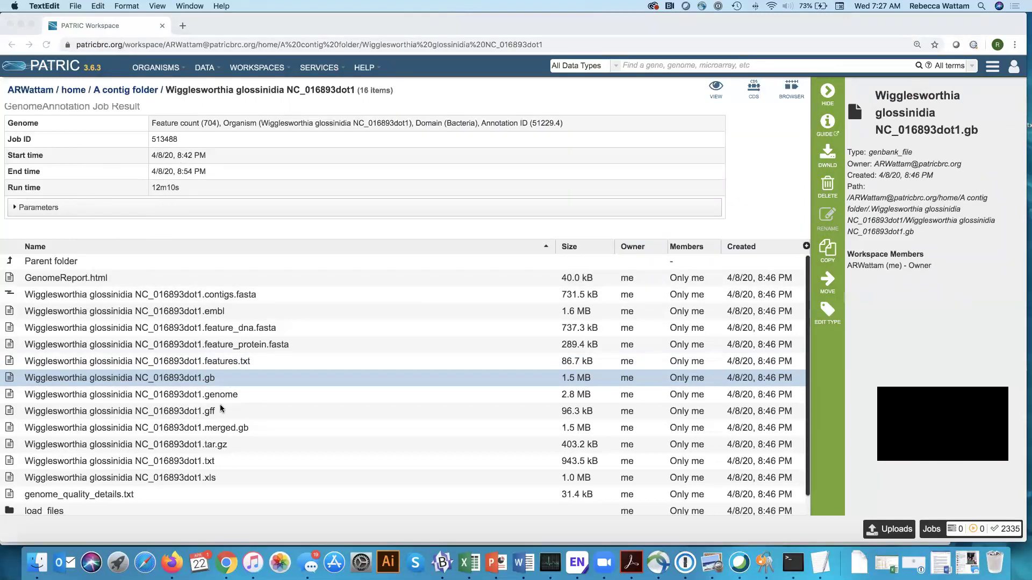
Step: Show the .genome result file's details, and download the Wigglesworthia glossinidia NC_016893dot1.gff file and open it in TextEdit
click(242, 396)
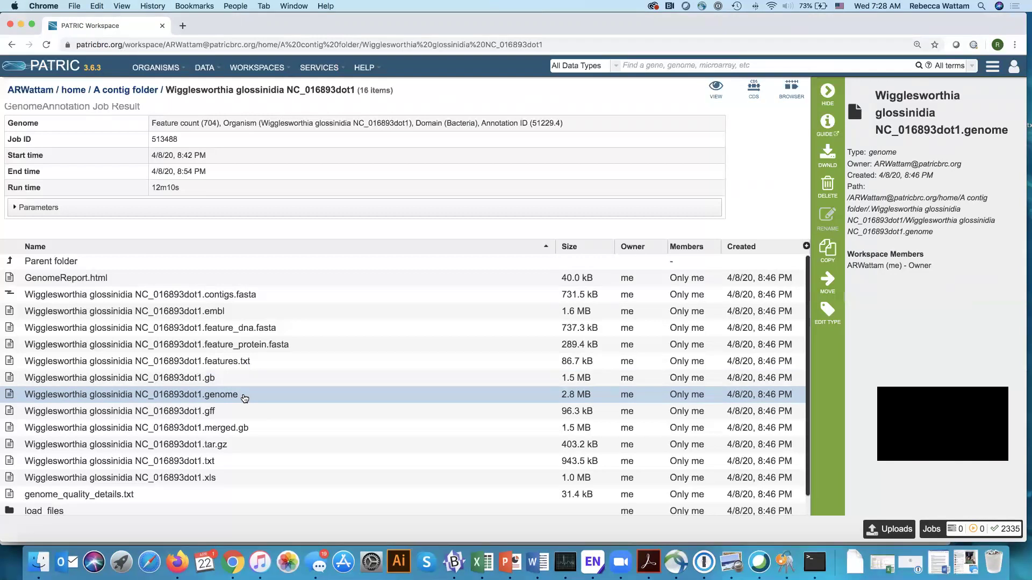
click(236, 417)
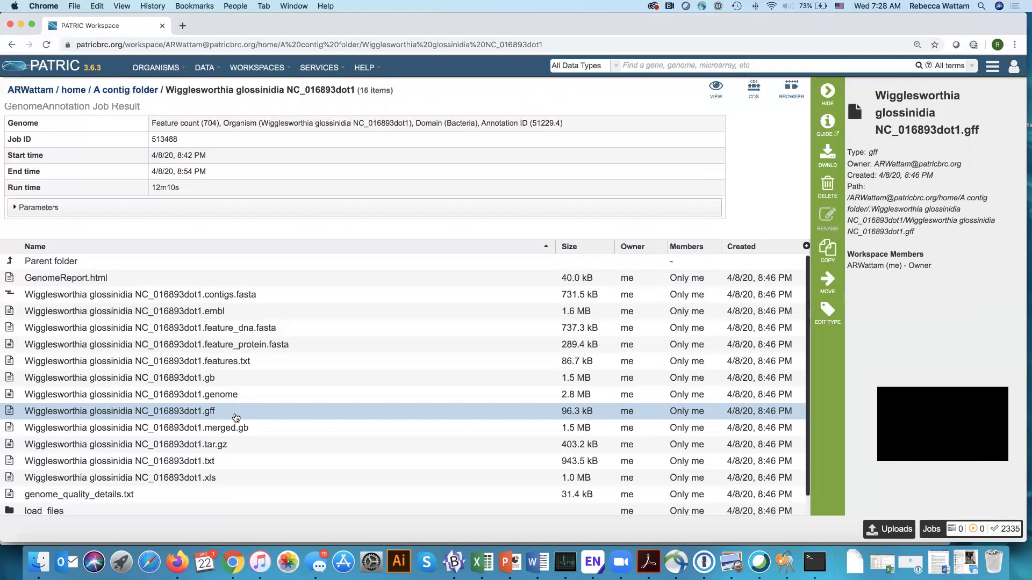
click(826, 158)
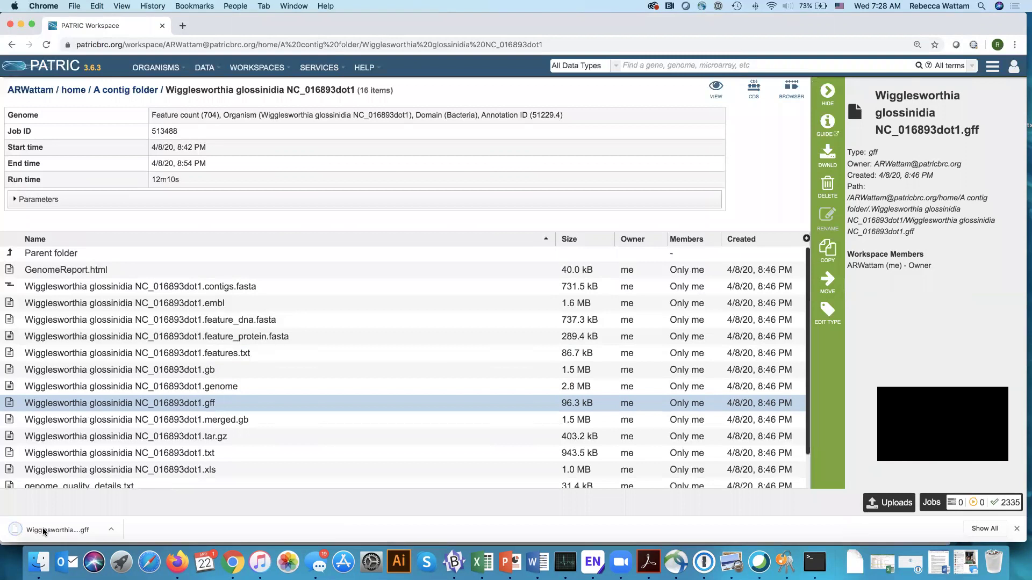
click(44, 531)
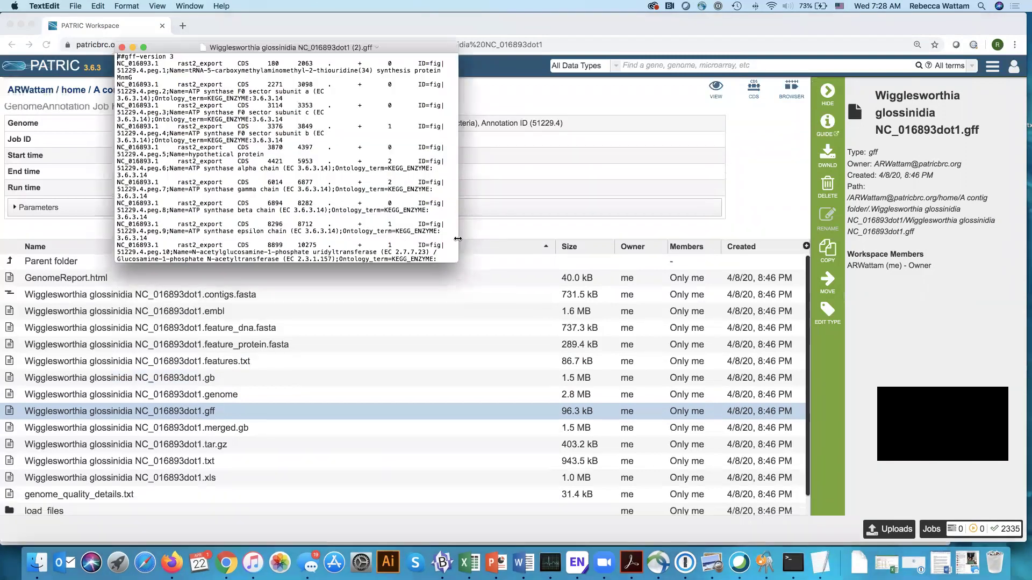
Step: Widen the GFF document to examine its feature rows, and close it
drag(458, 239, 848, 229)
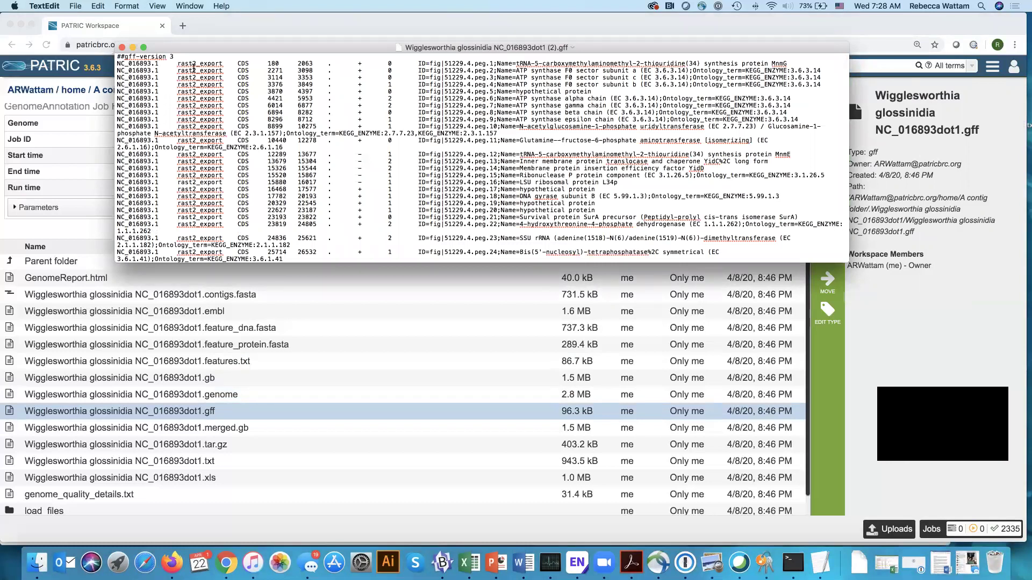
click(122, 48)
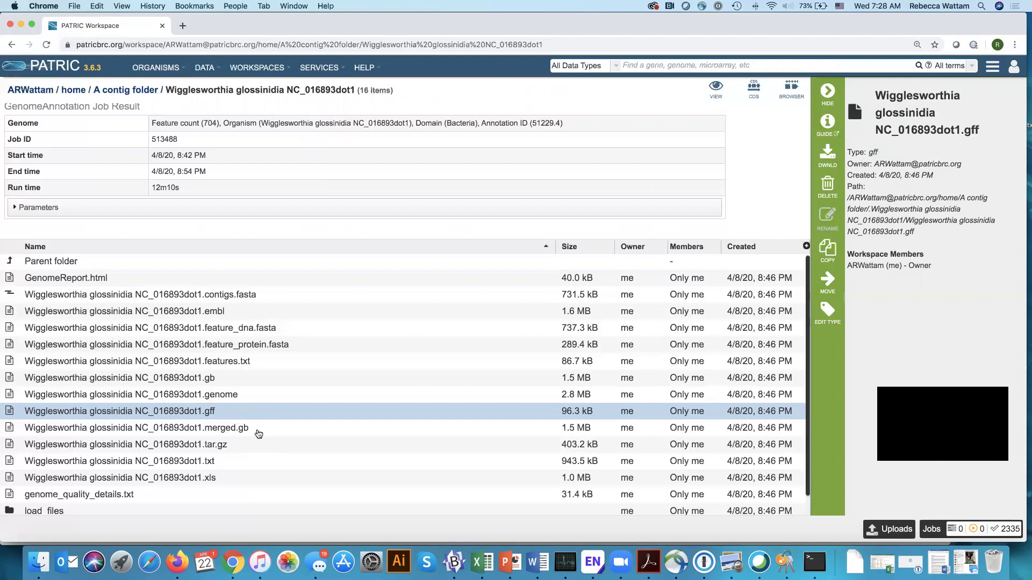
Step: Show the details of the Wigglesworthia glossinidia NC_016893dot1.merged.gb and NC_016893dot1.tar.gz result files
click(258, 430)
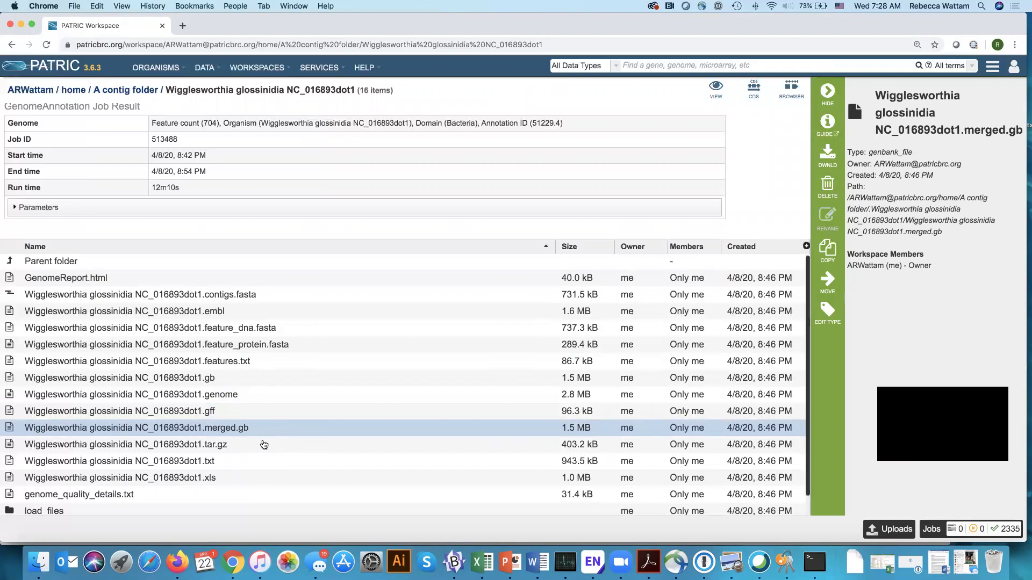
click(262, 445)
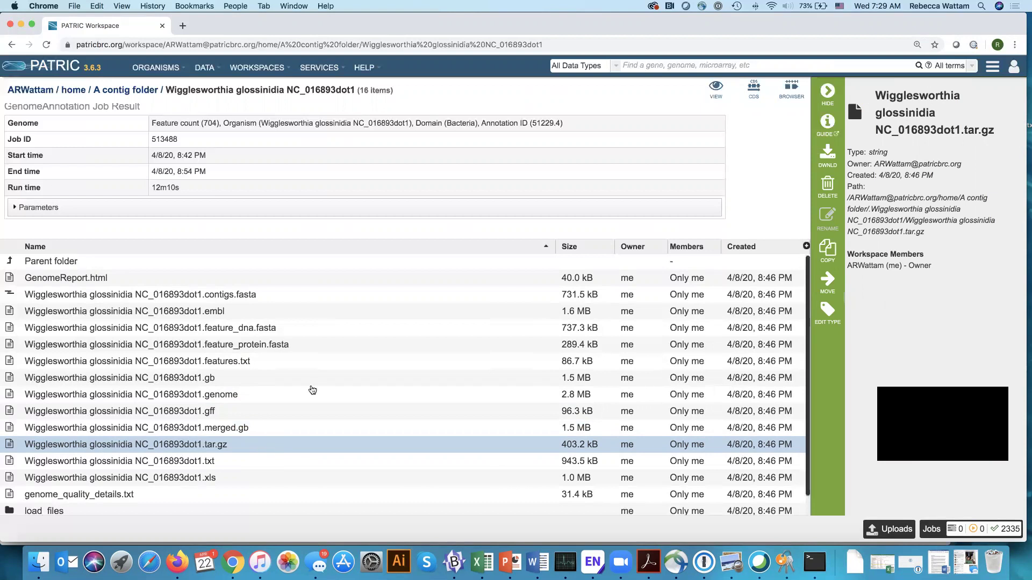
Step: Download the Wigglesworthia glossinidia NC_016893dot1.txt result file and open it in TextEdit
scroll(317, 371, down, 1)
click(244, 445)
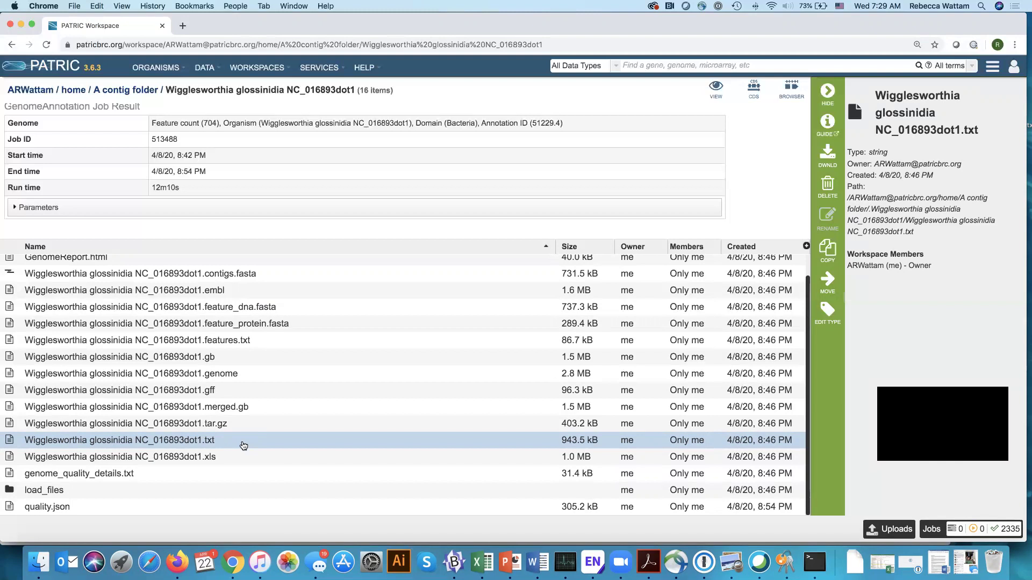
click(830, 158)
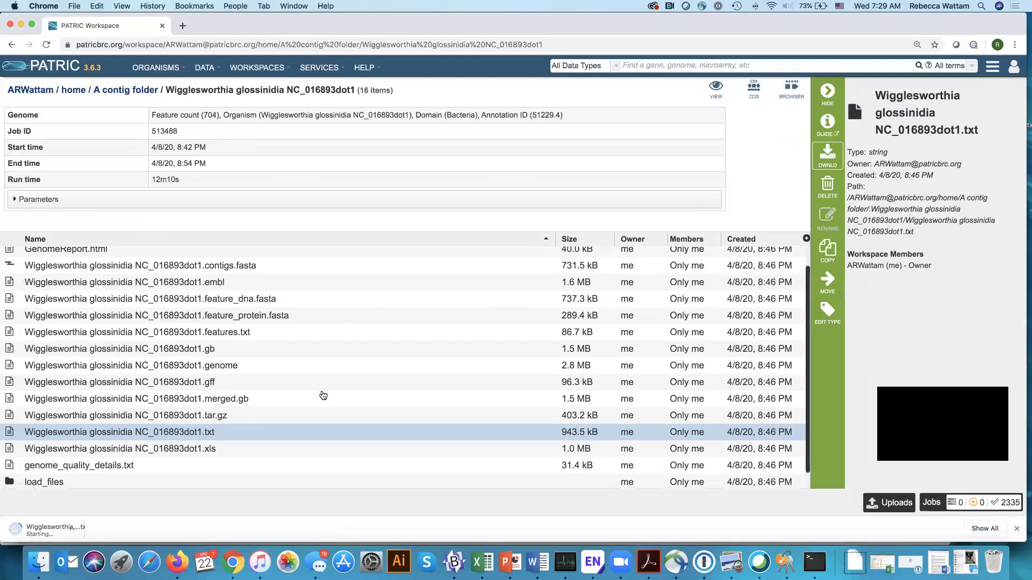
click(49, 531)
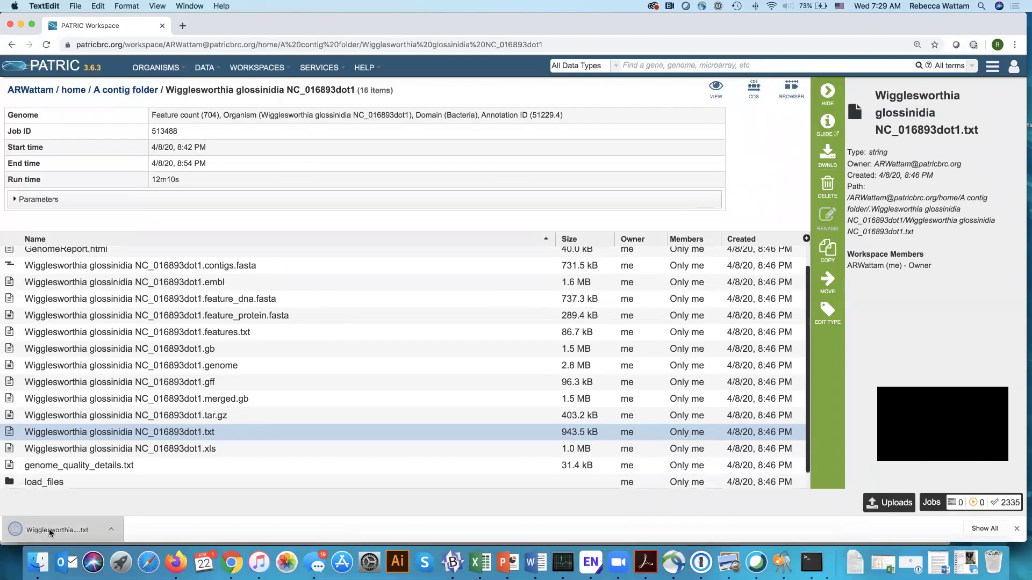
Step: Widen the text document, highlight the amino acid sequence of the first CDS feature, and close the document
drag(457, 238, 951, 235)
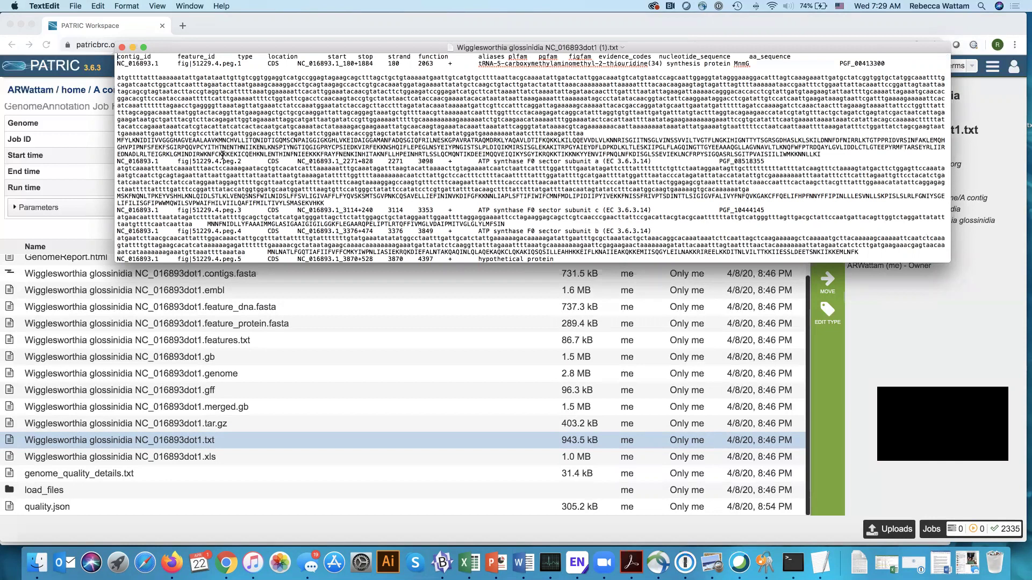
drag(118, 139, 186, 155)
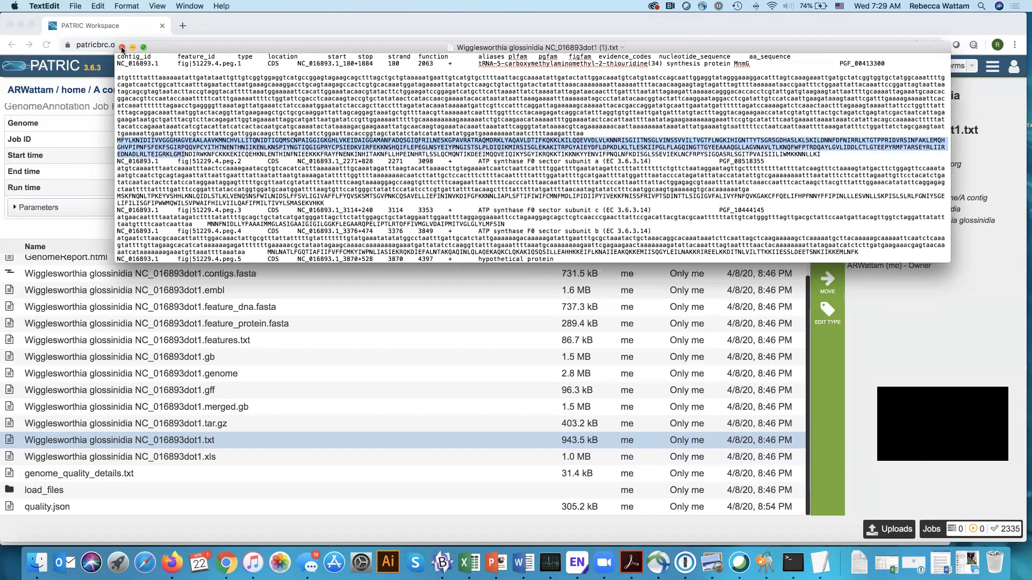
click(122, 47)
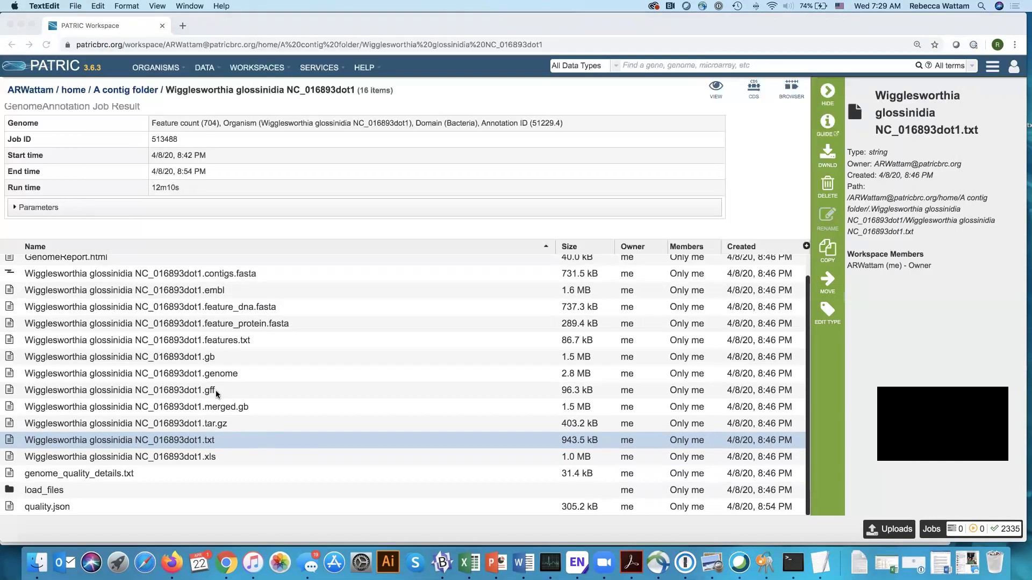
Step: Show the details of the Wigglesworthia glossinidia NC_016893dot1.xls and genome_quality_details.txt result files
click(232, 462)
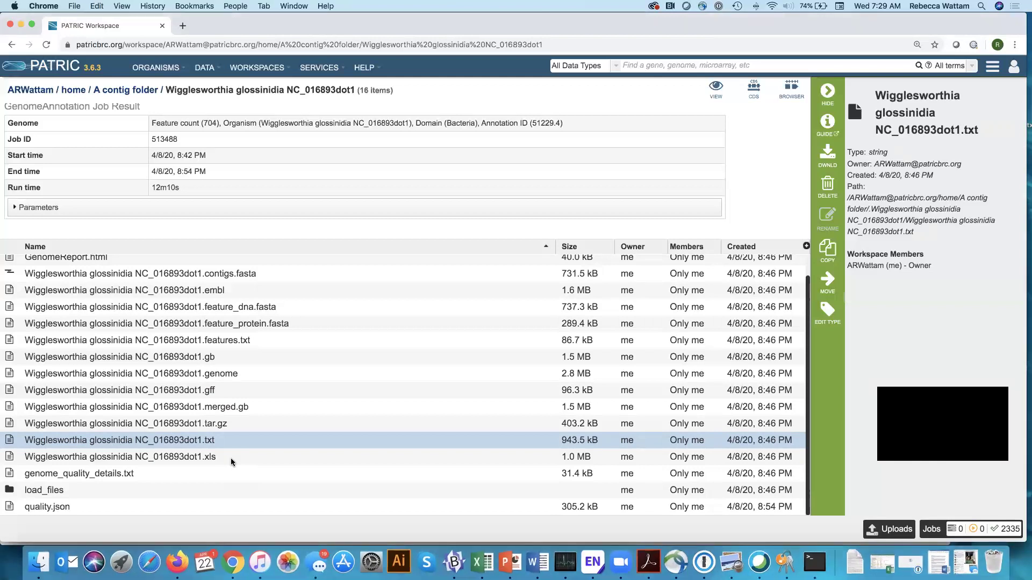
click(232, 462)
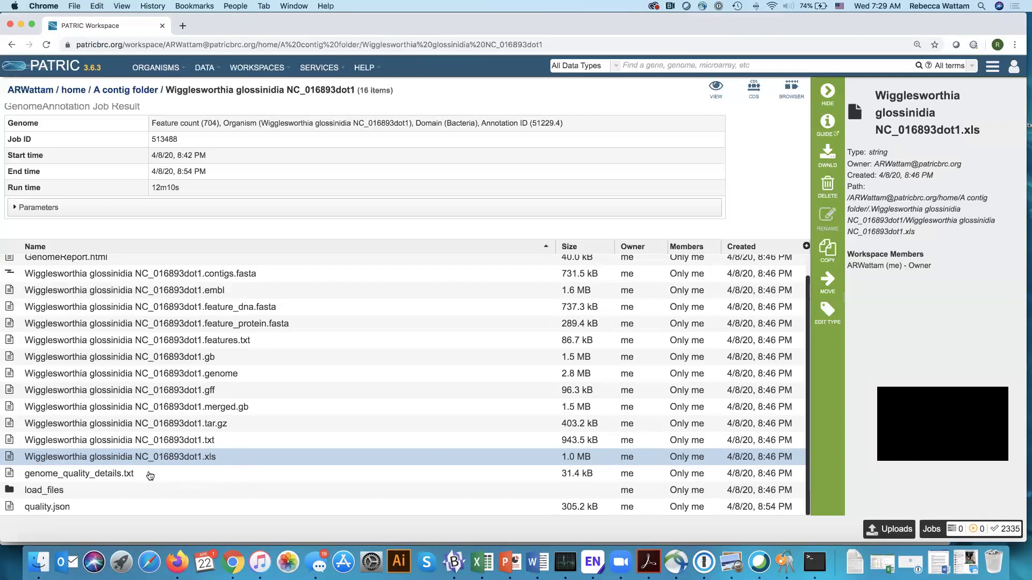
click(150, 476)
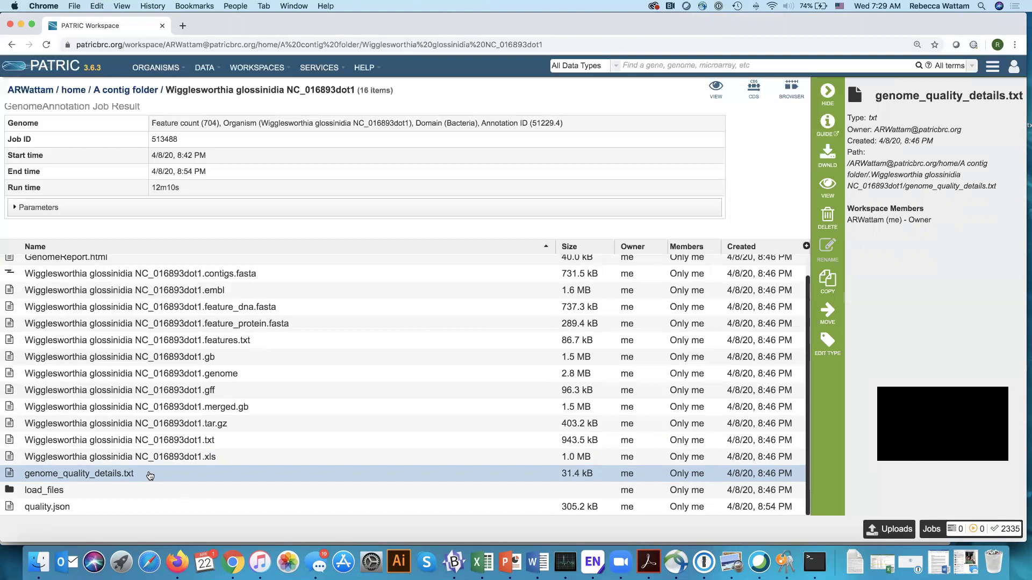
Step: Look over the list of result files and open the load_files folder to view its JSON files
scroll(129, 285, up, 1)
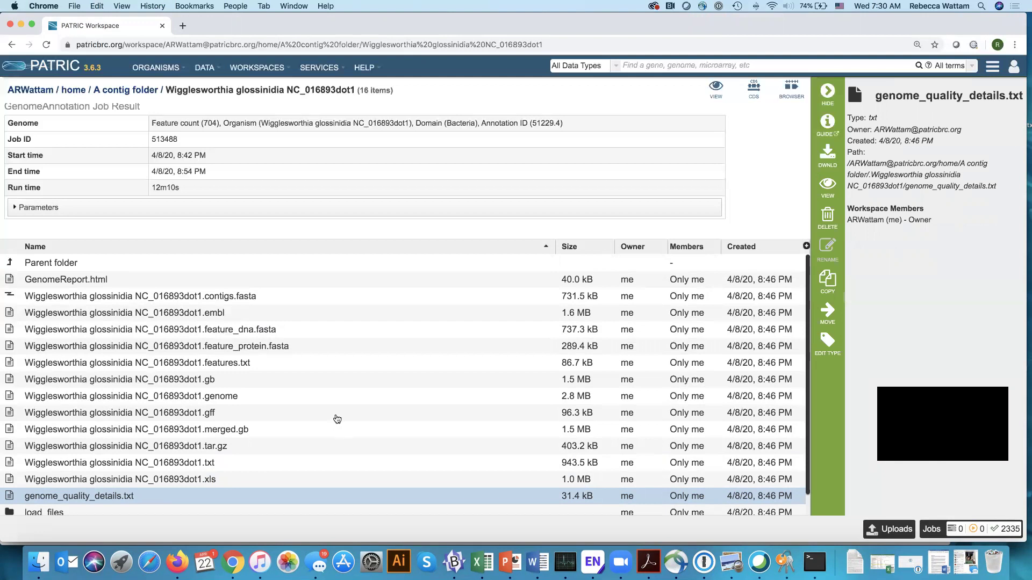
scroll(337, 419, down, 1)
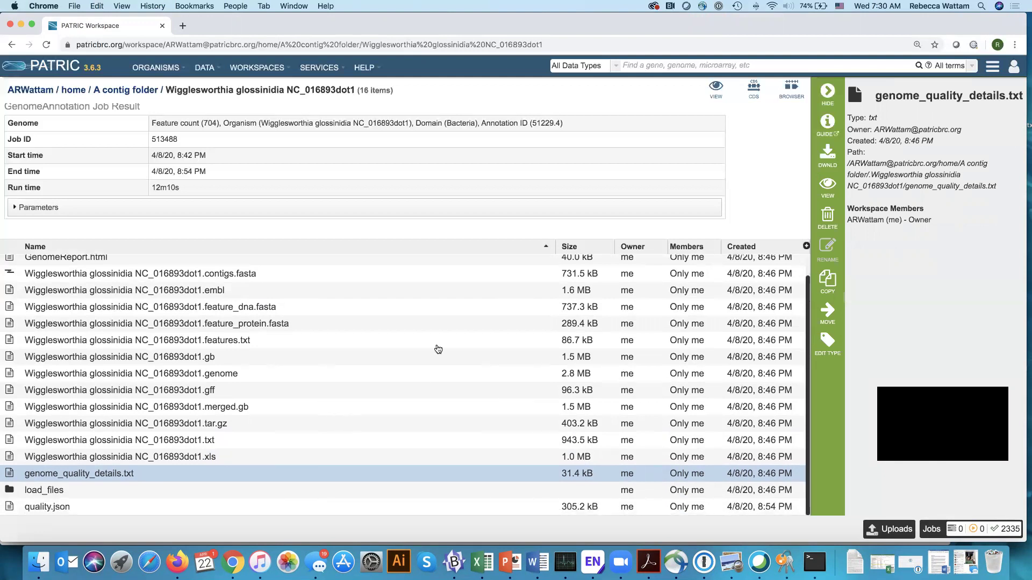
scroll(304, 427, down, 1)
double_click(7, 491)
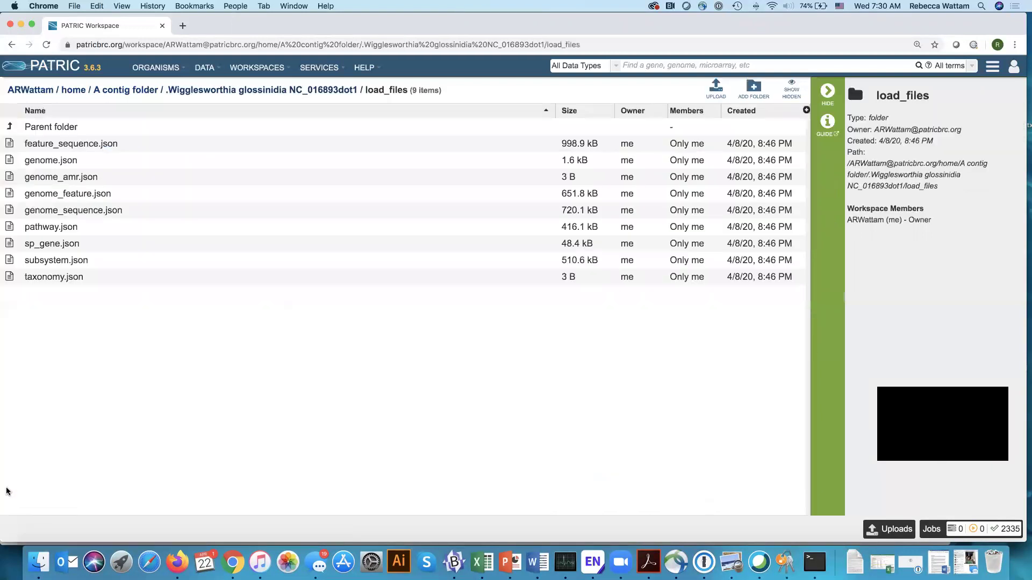